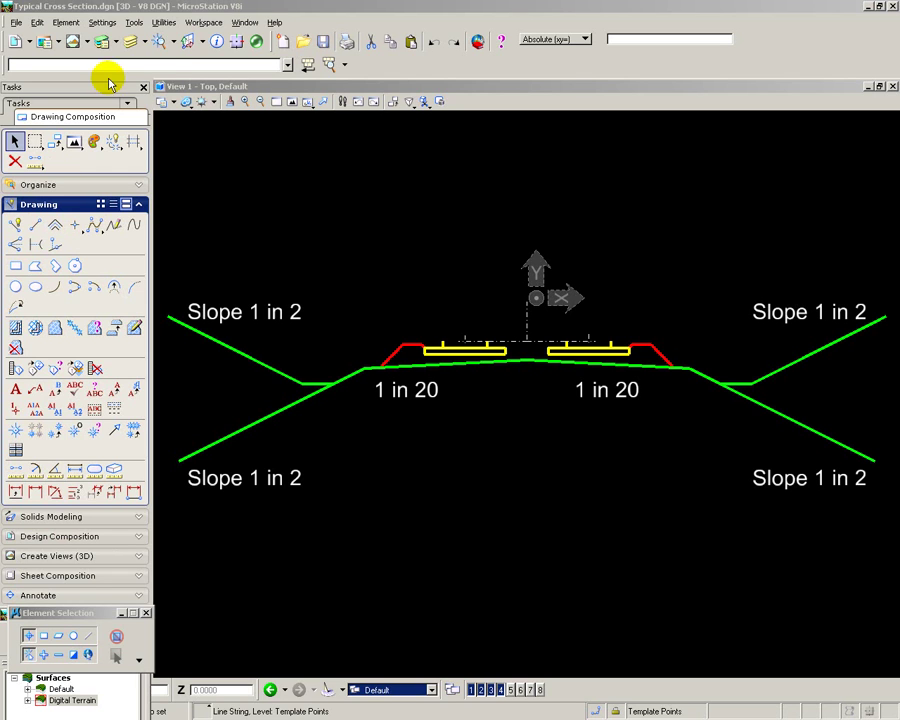
Make sure the Template Points level is displayed in Level Display
left_click(130, 43)
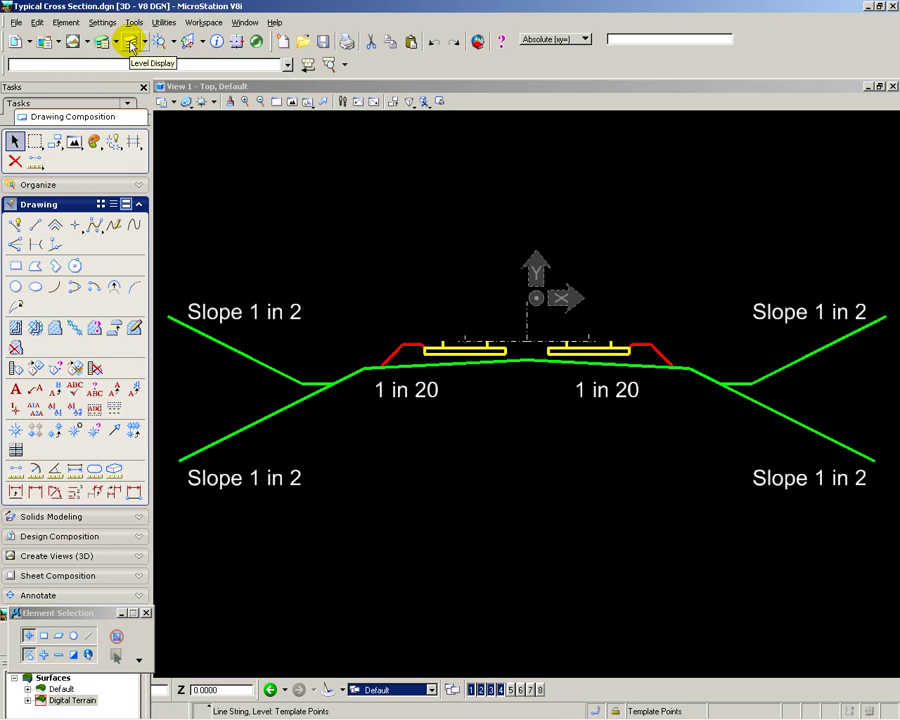
left_click(130, 43)
left_click(195, 545)
left_click(195, 545)
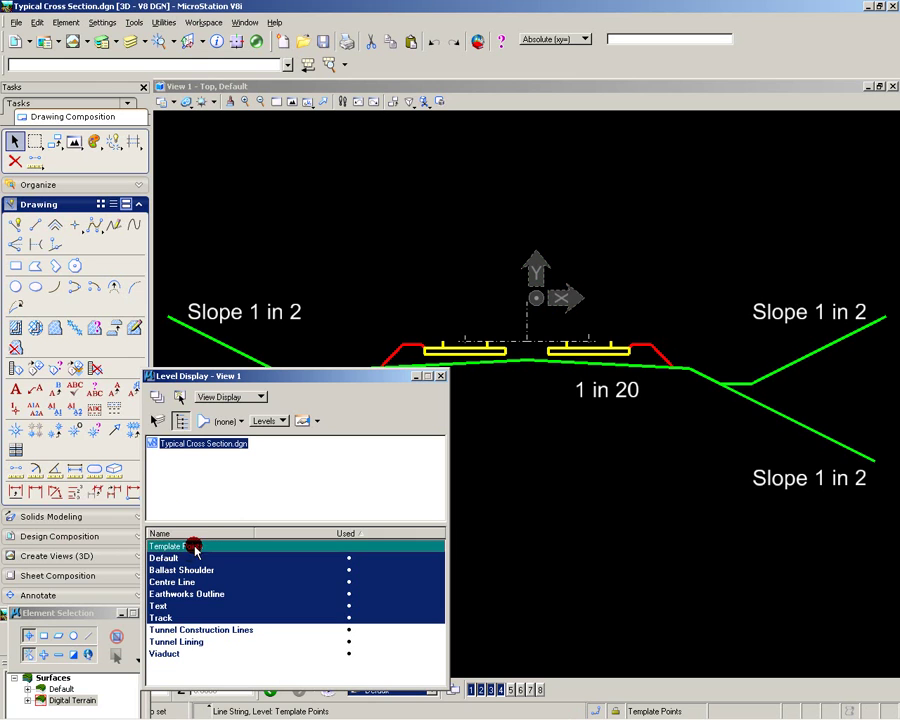
left_click(441, 377)
Draw a SmartLine from the lower-left slope end through both slope junctions and the crown to the lower-right slope end
left_click(16, 225)
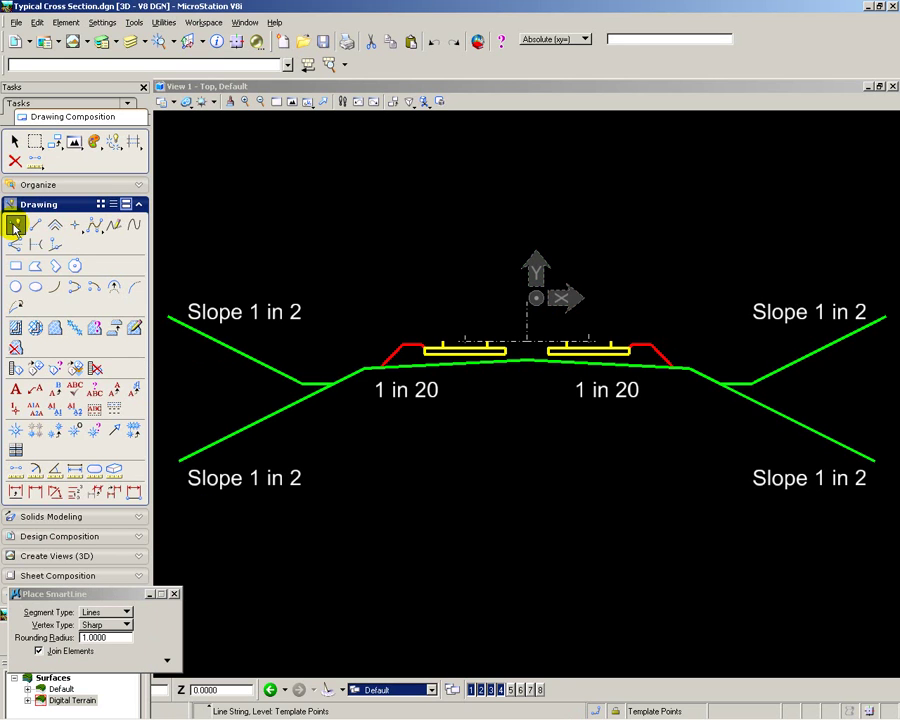
left_click(180, 461)
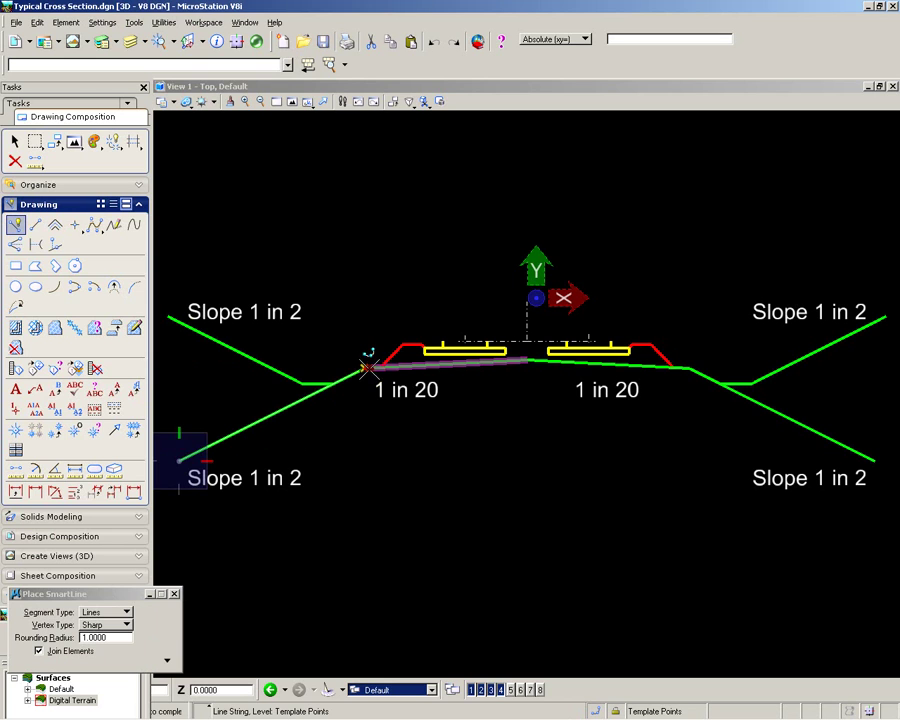
left_click(365, 367)
left_click(527, 361)
left_click(688, 369)
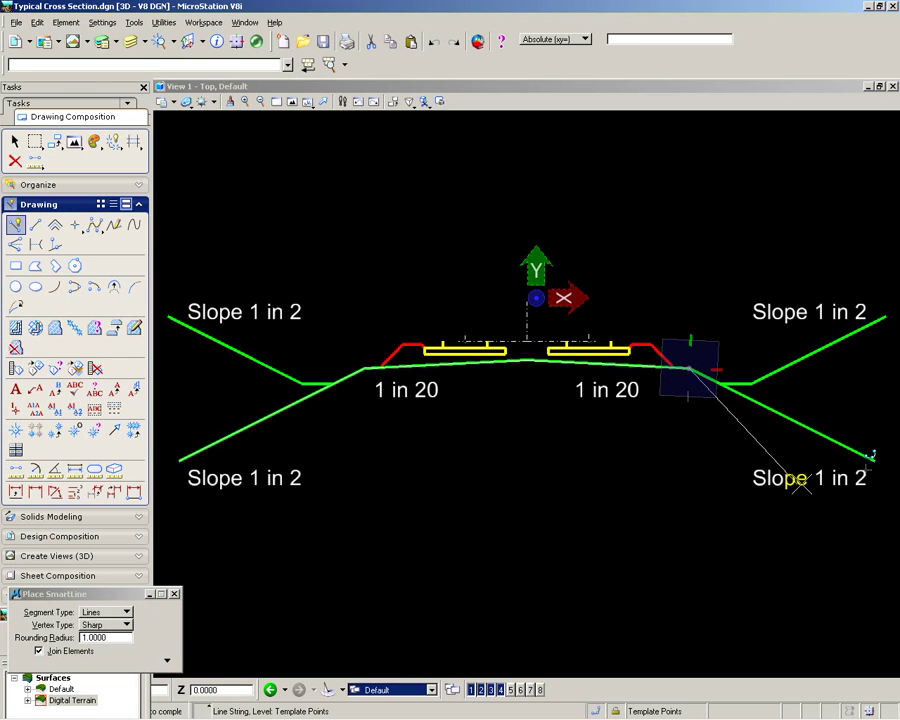
left_click(877, 462)
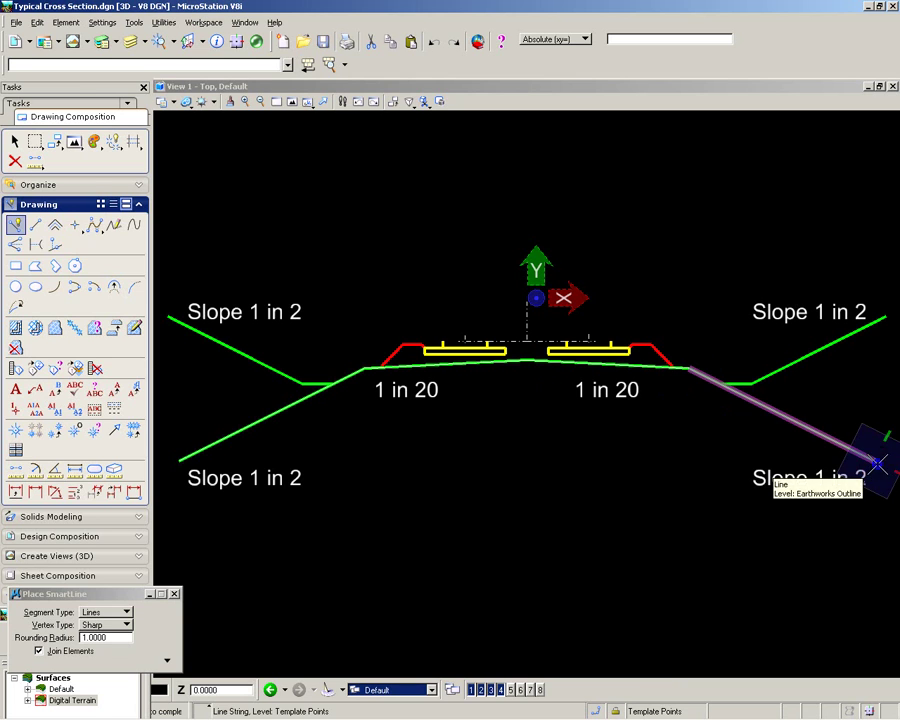
right_click(868, 458)
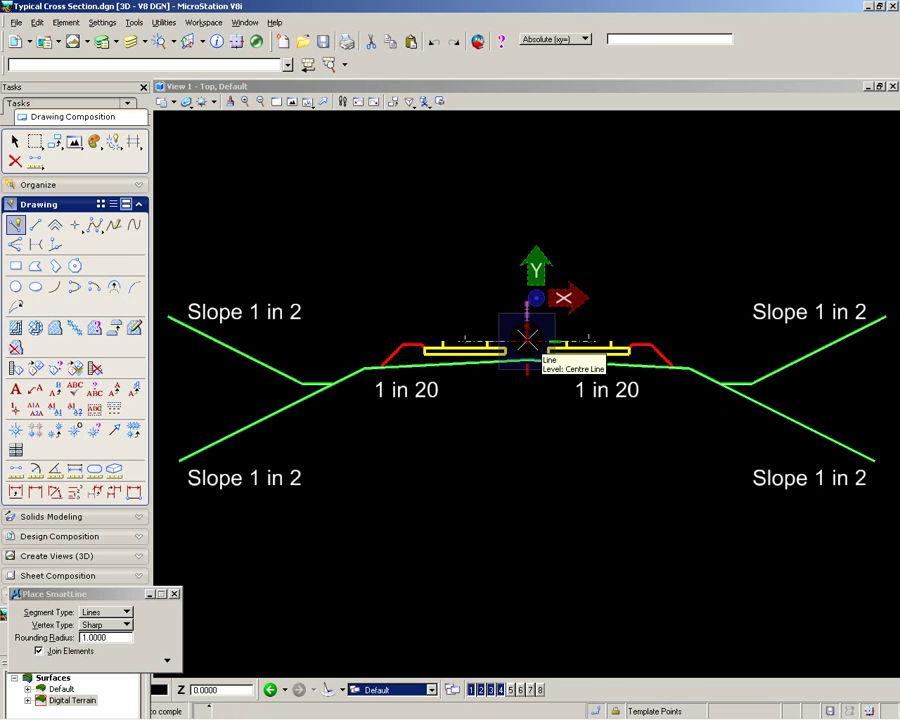
Switch off every level except Template Points with All Off
left_click(130, 41)
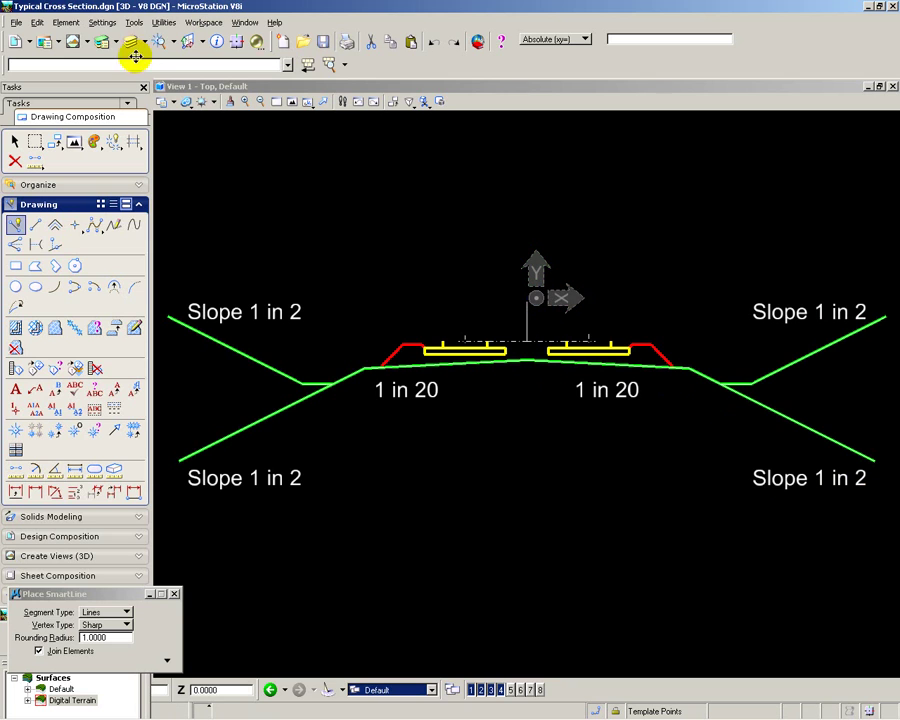
left_click(128, 40)
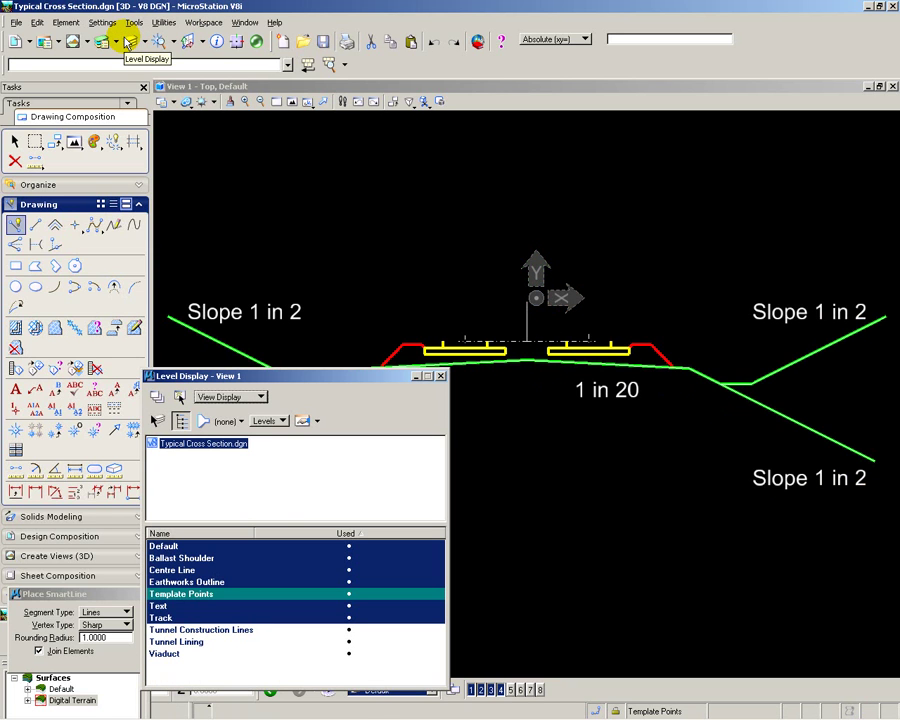
right_click(185, 572)
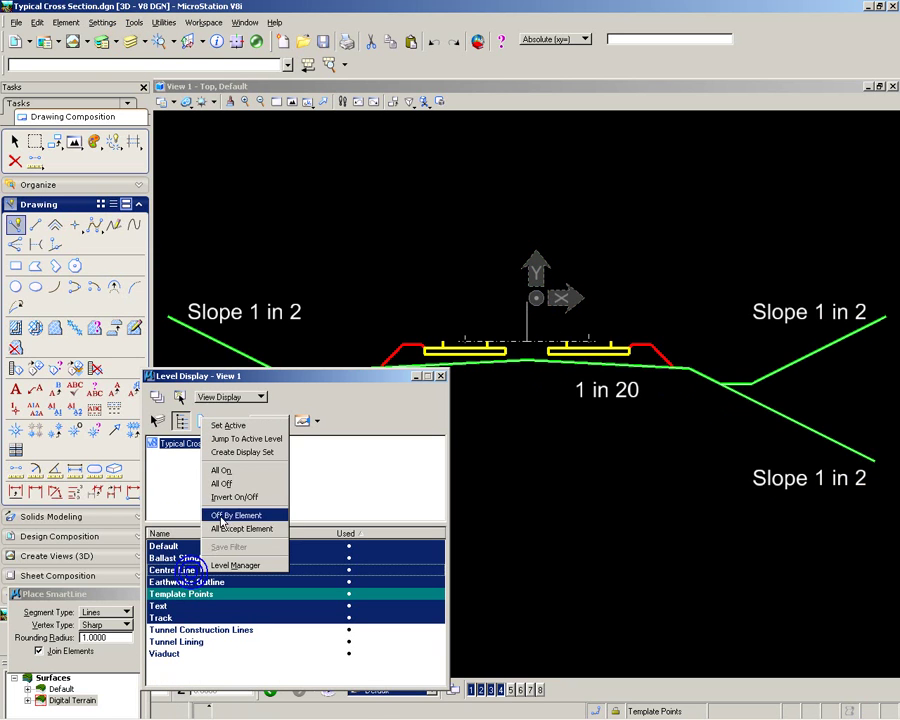
left_click(221, 482)
left_click(438, 376)
Window-select all the remaining Template Points graphics and give the Rail Track panel more room
left_click(14, 141)
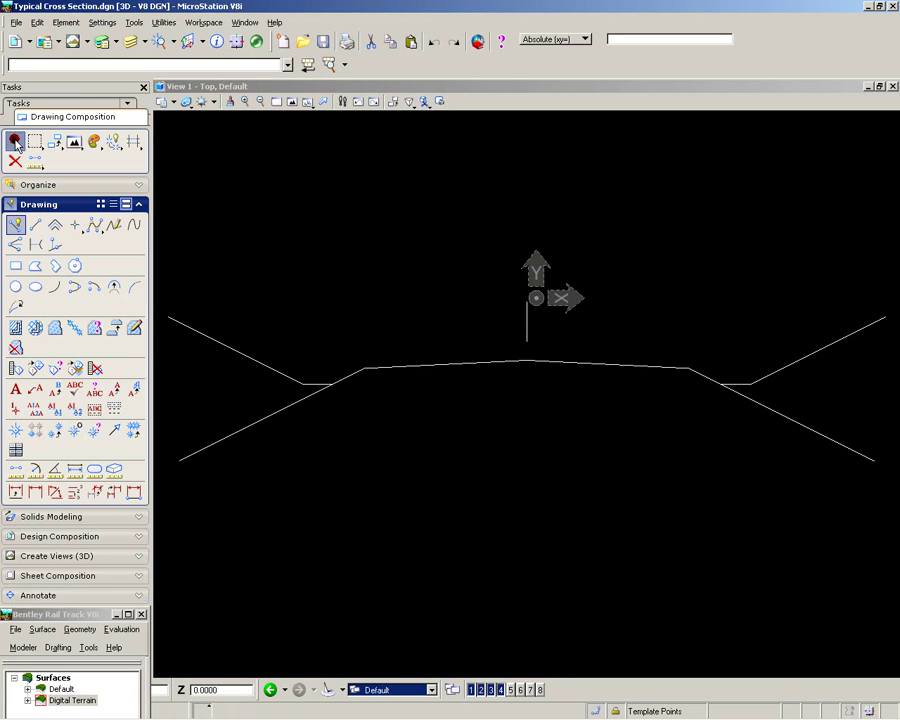
left_click_drag(158, 251, 893, 528)
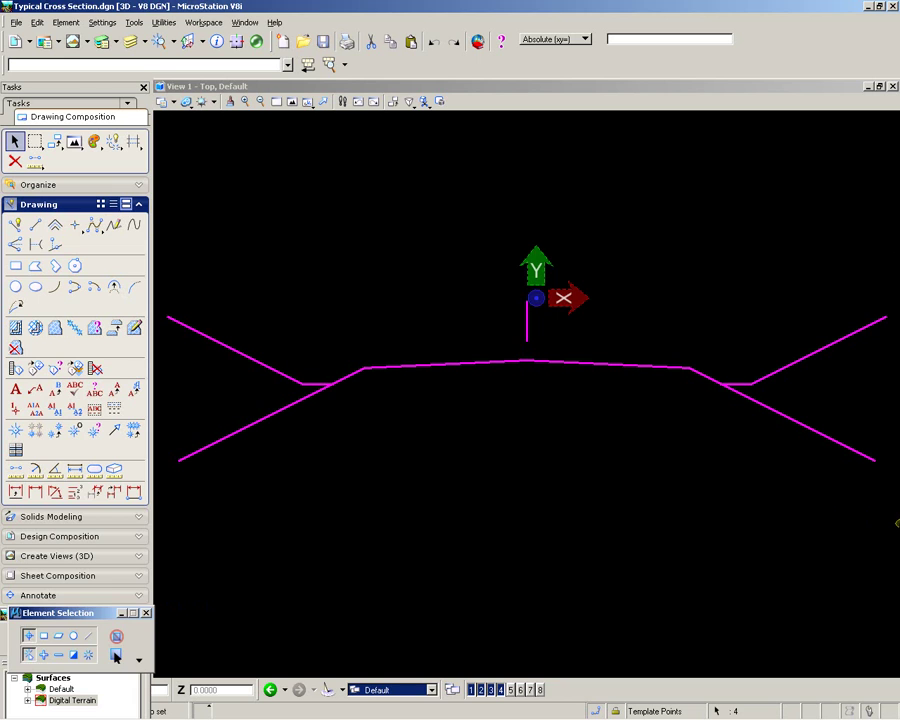
left_click(140, 204)
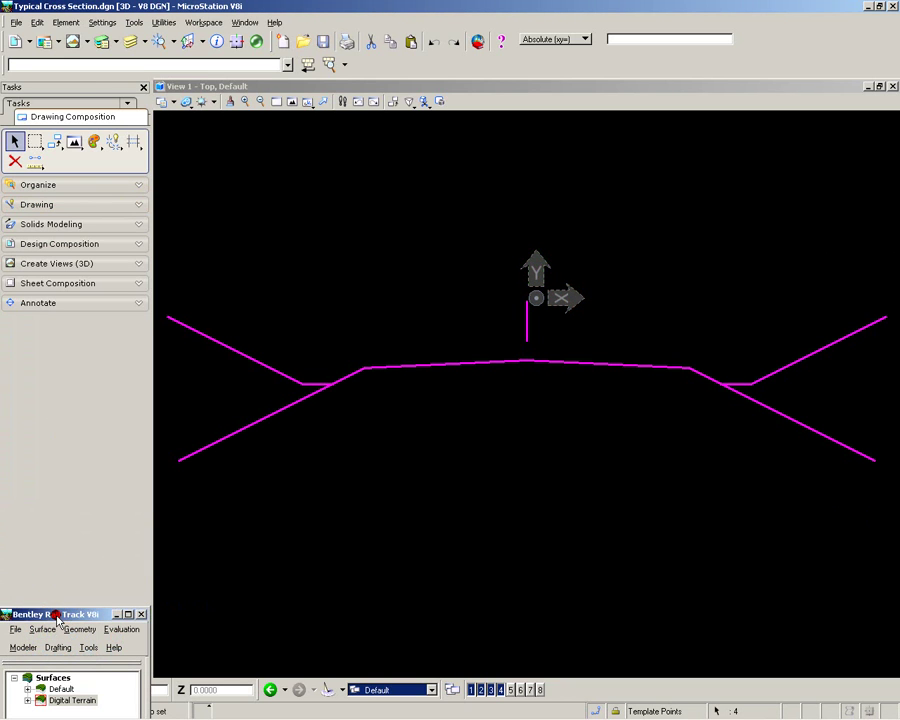
left_click_drag(66, 612, 59, 378)
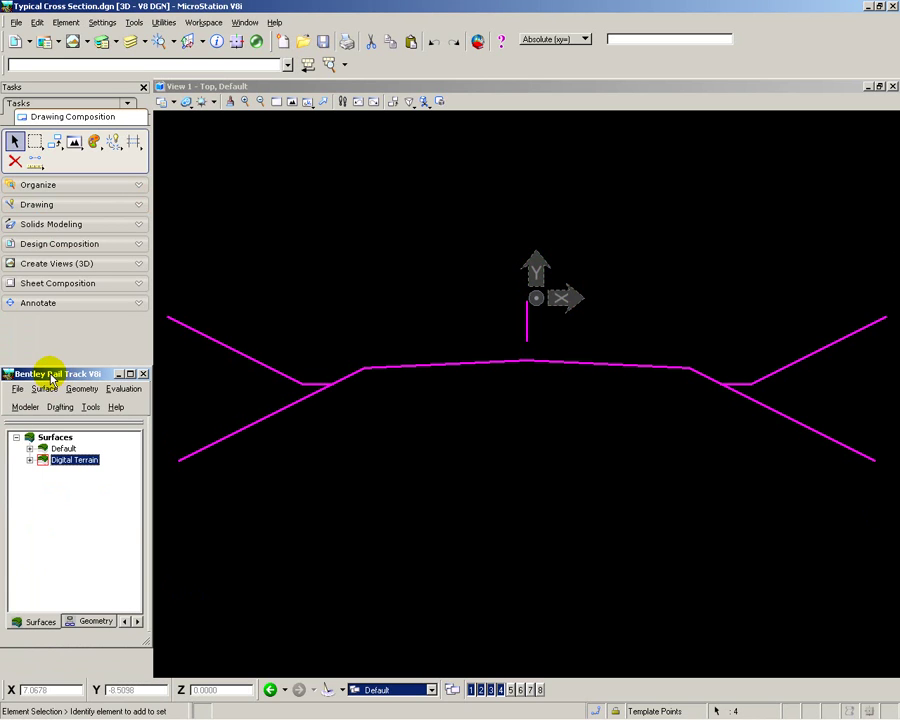
In Create Template, import the selected graphics as New Template4, picking its origin in the view
left_click(25, 407)
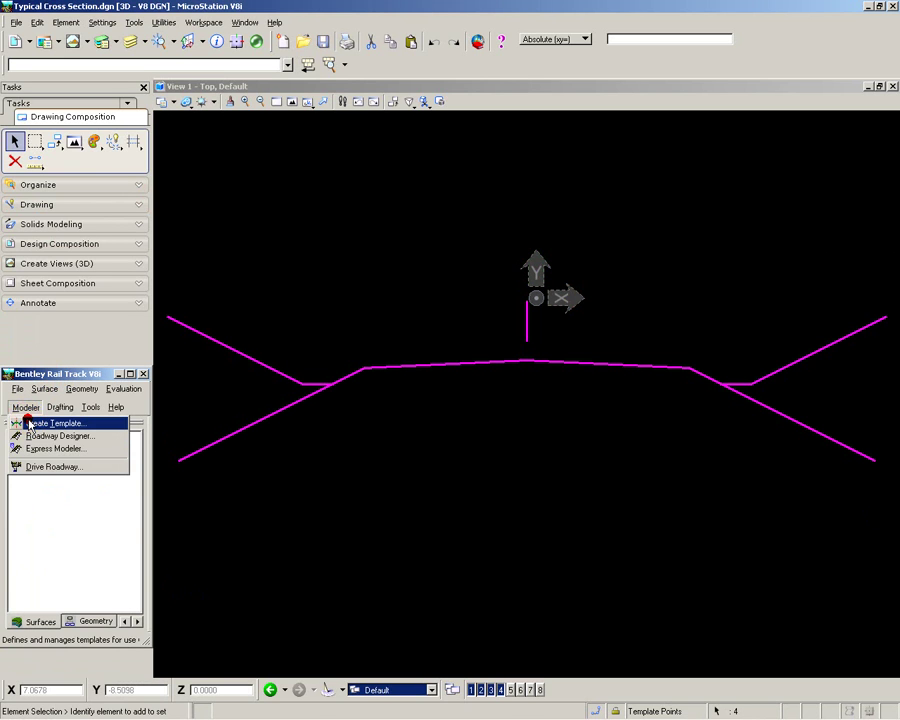
left_click(28, 424)
left_click(86, 110)
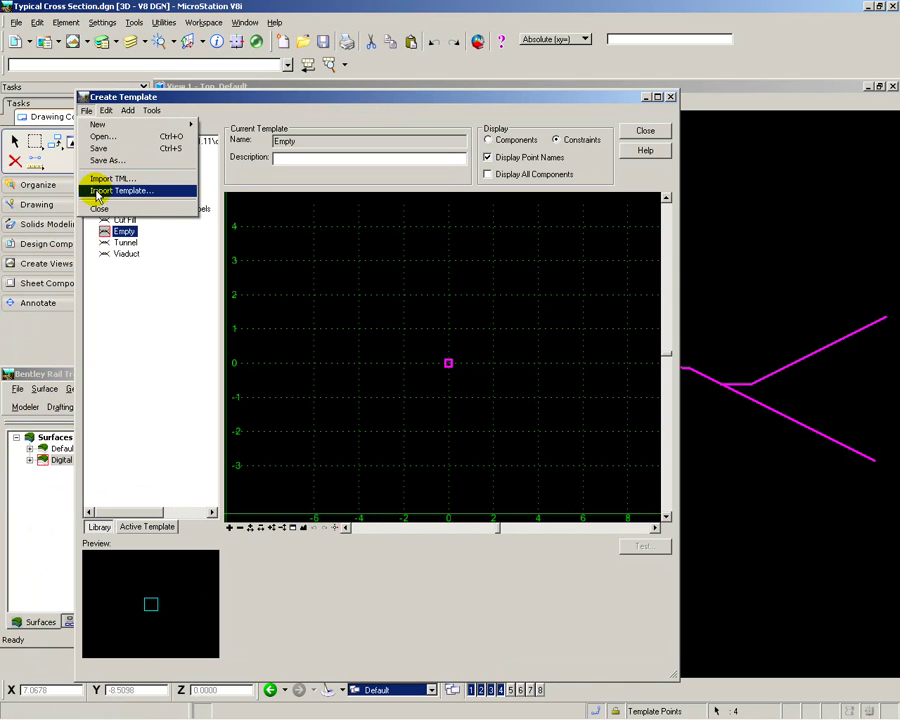
left_click(95, 189)
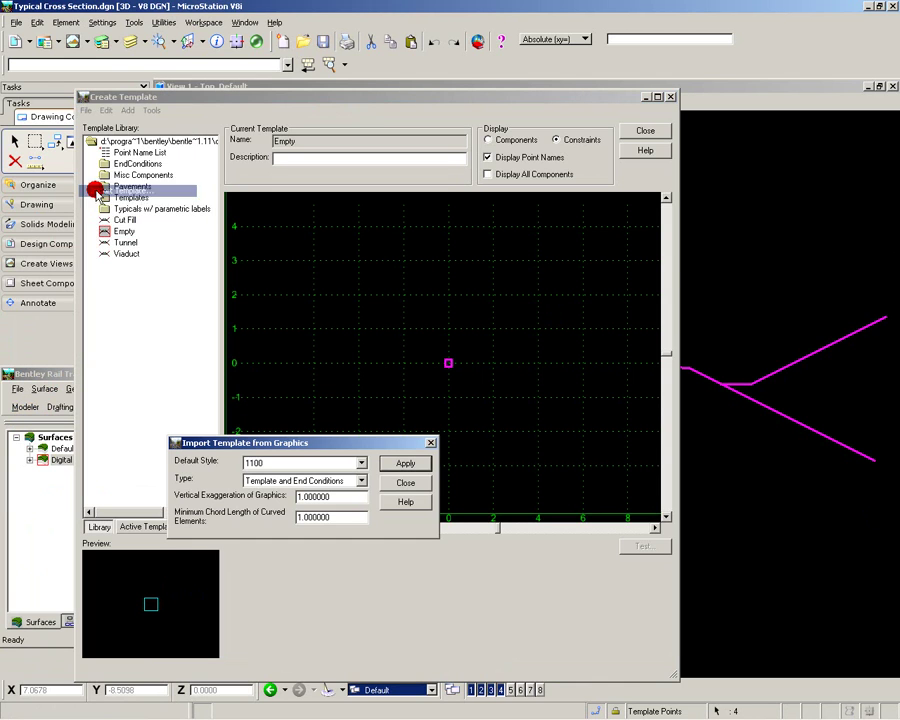
left_click(405, 464)
left_click(407, 465)
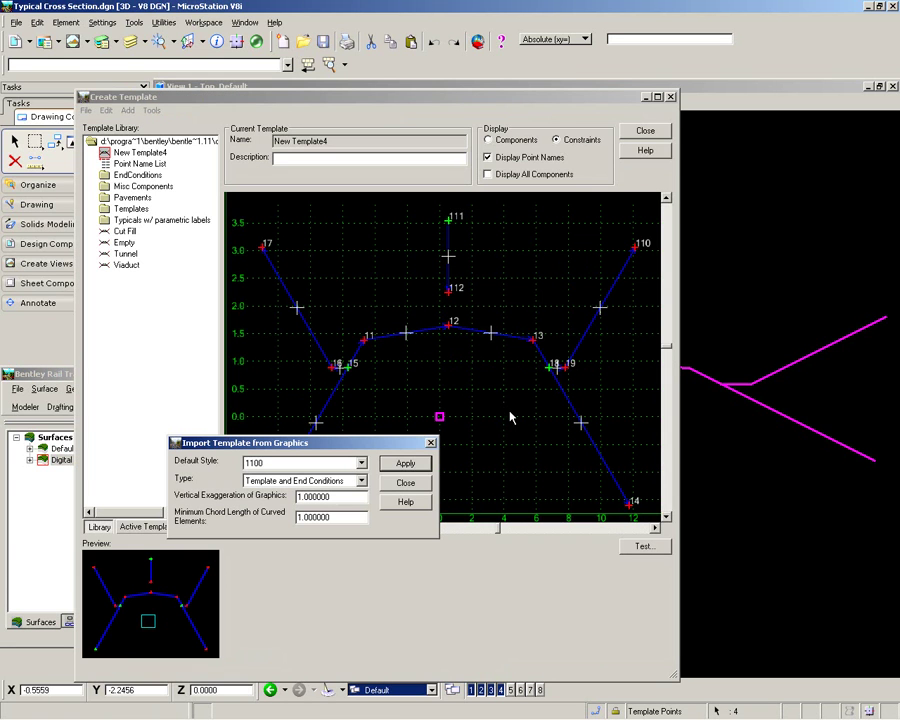
left_click(405, 484)
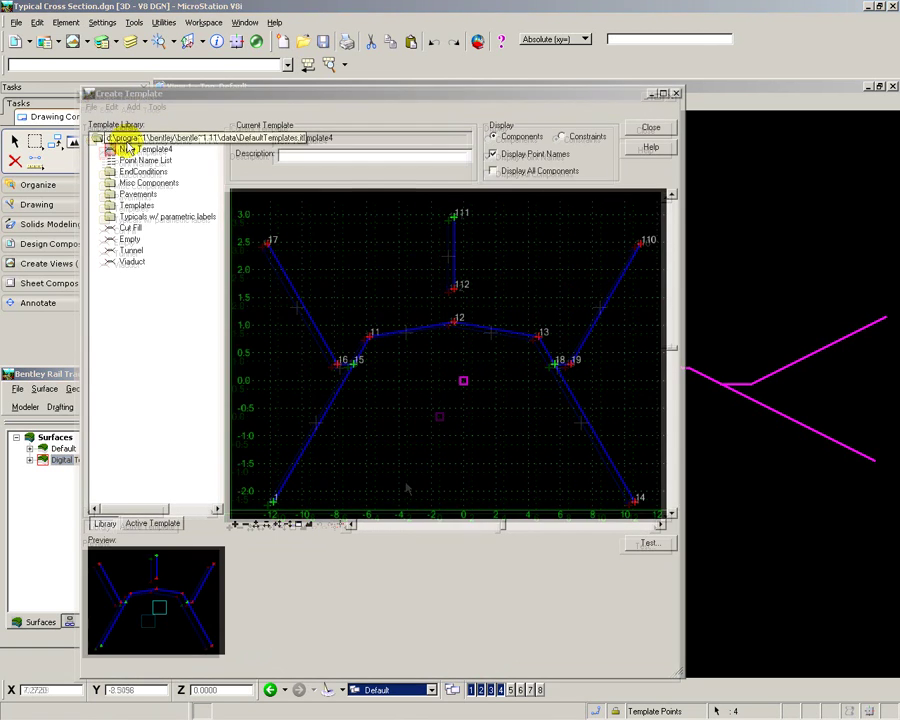
Rename New Template4 to Example Cut Fill and make point 112 the template origin
right_click(133, 150)
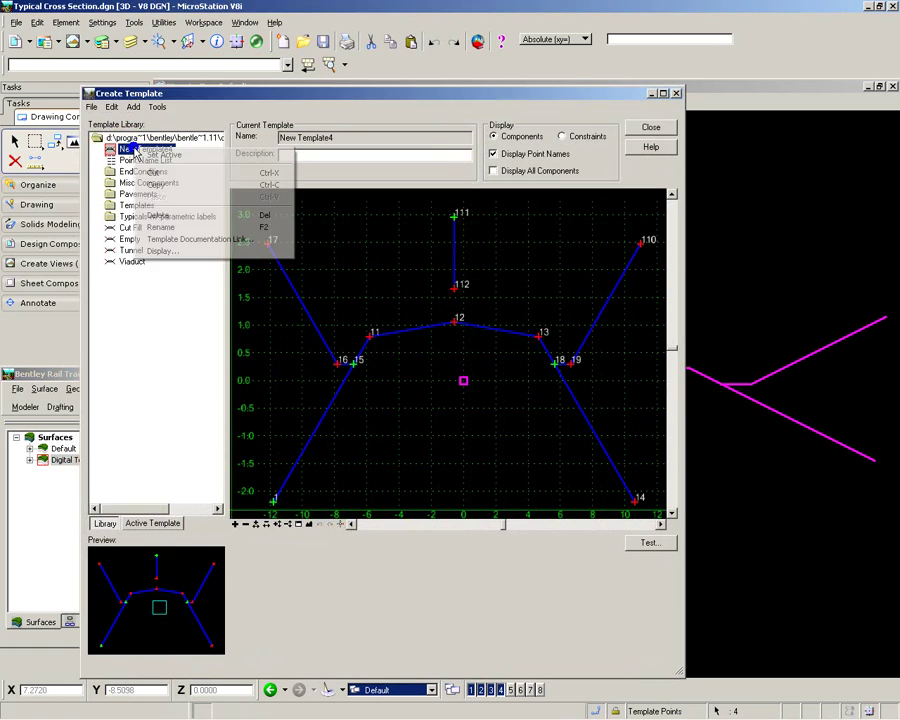
left_click(160, 227)
left_click(146, 526)
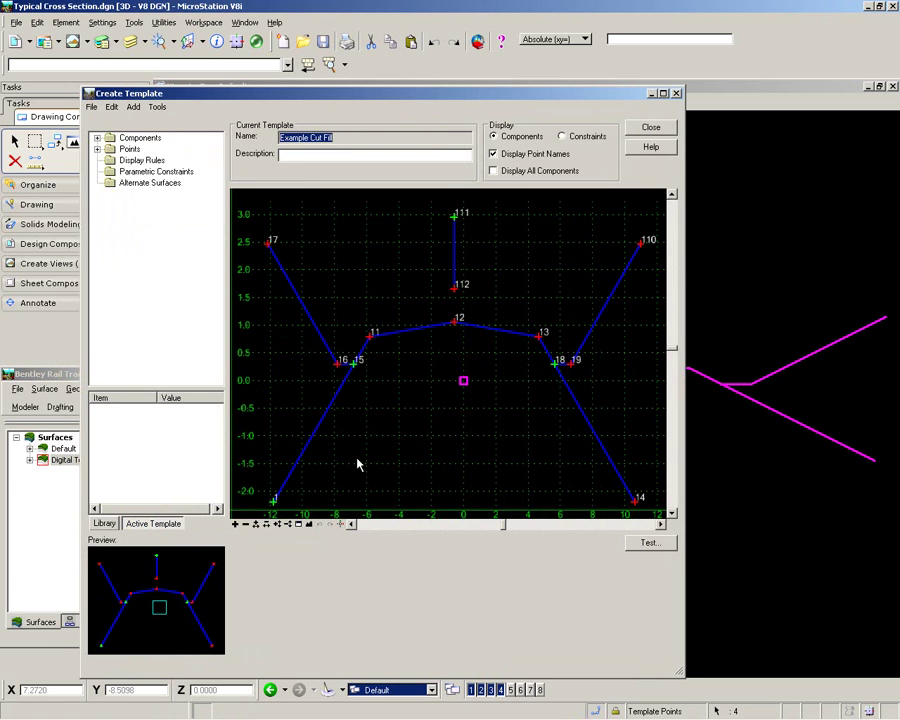
right_click(455, 292)
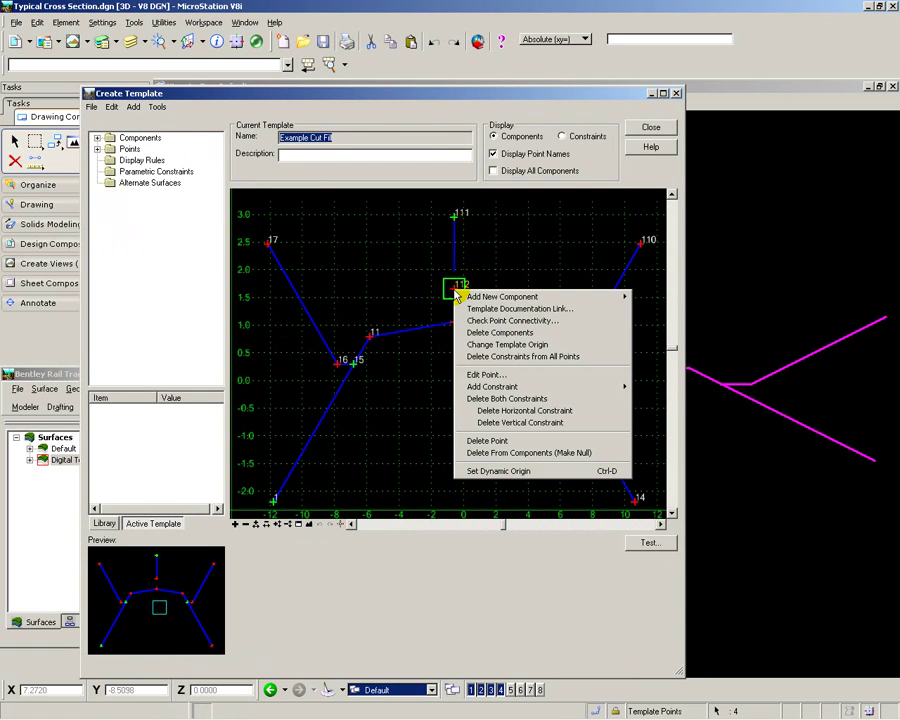
left_click(493, 344)
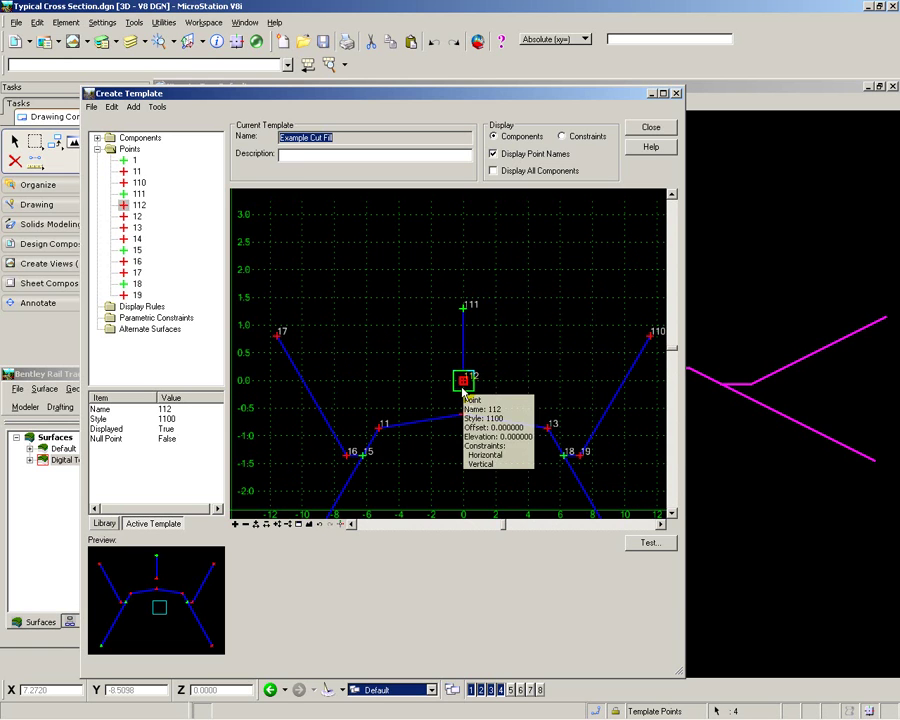
Add the constrained component Formation Left from point 12 through point 11 to point 15
middle_click_drag(455, 432, 439, 328)
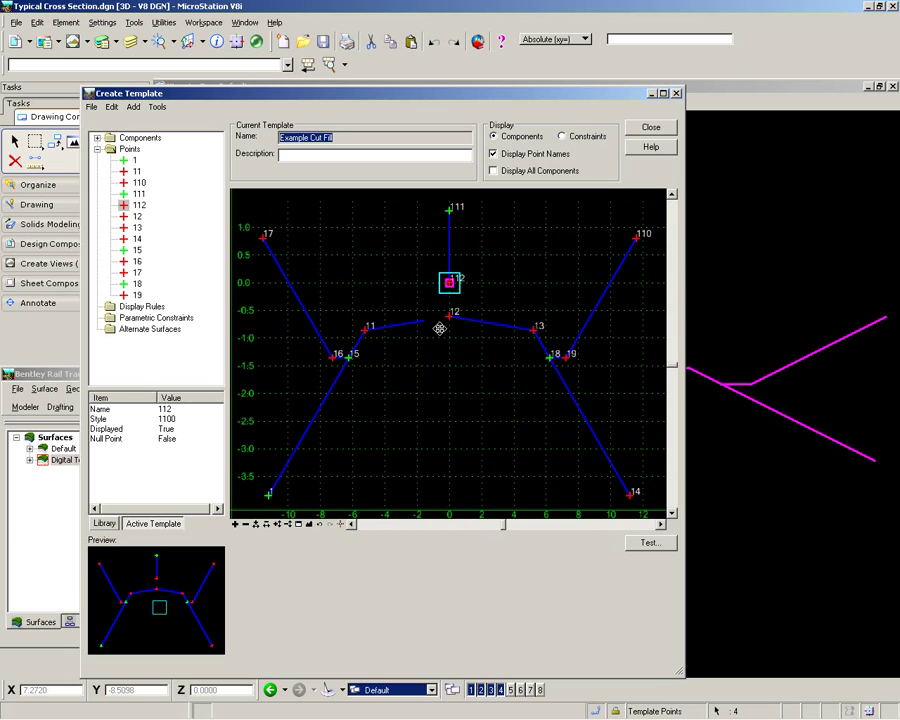
left_click(90, 541)
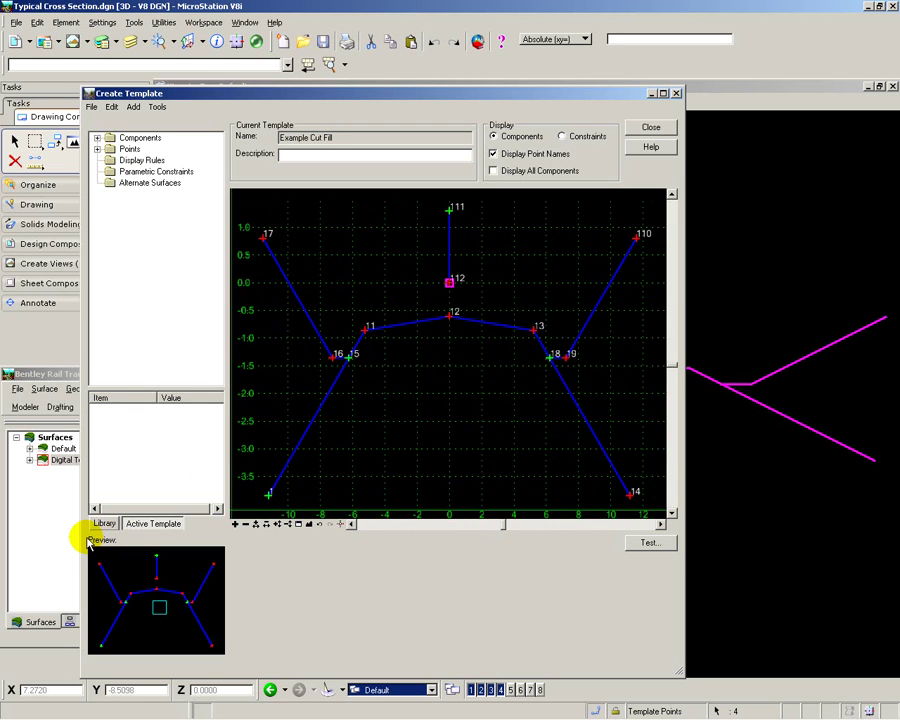
right_click(449, 319)
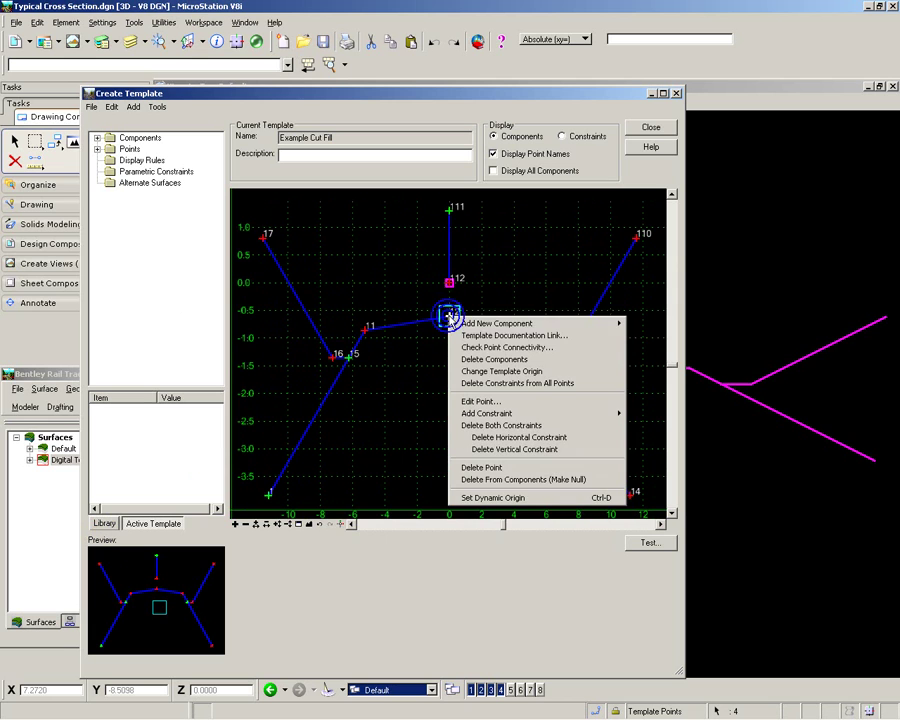
mouse_move(600, 323)
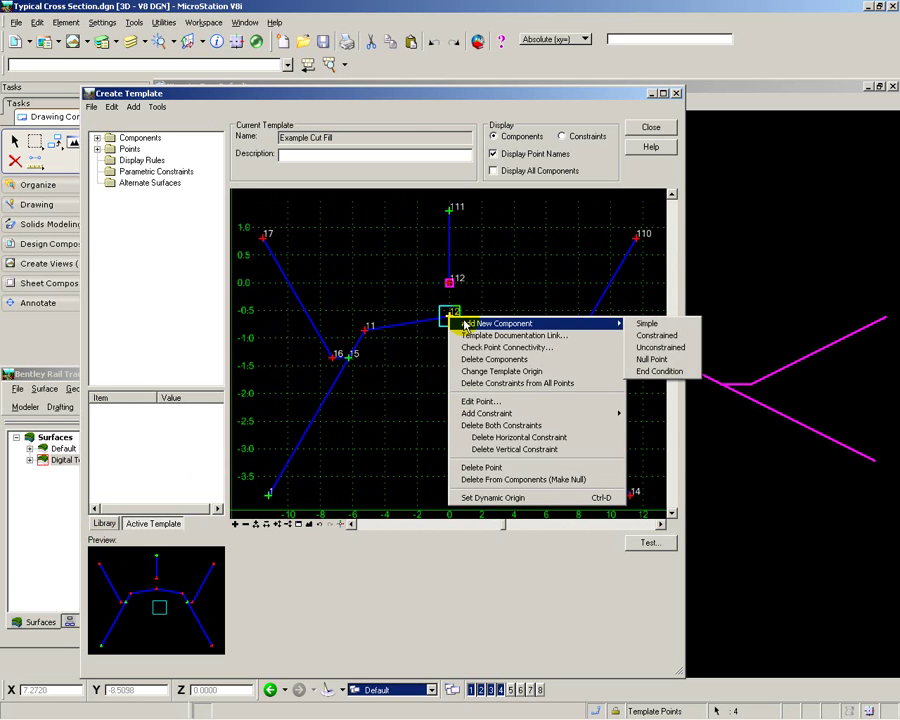
left_click(655, 335)
double_click(297, 556)
type("Formation Left")
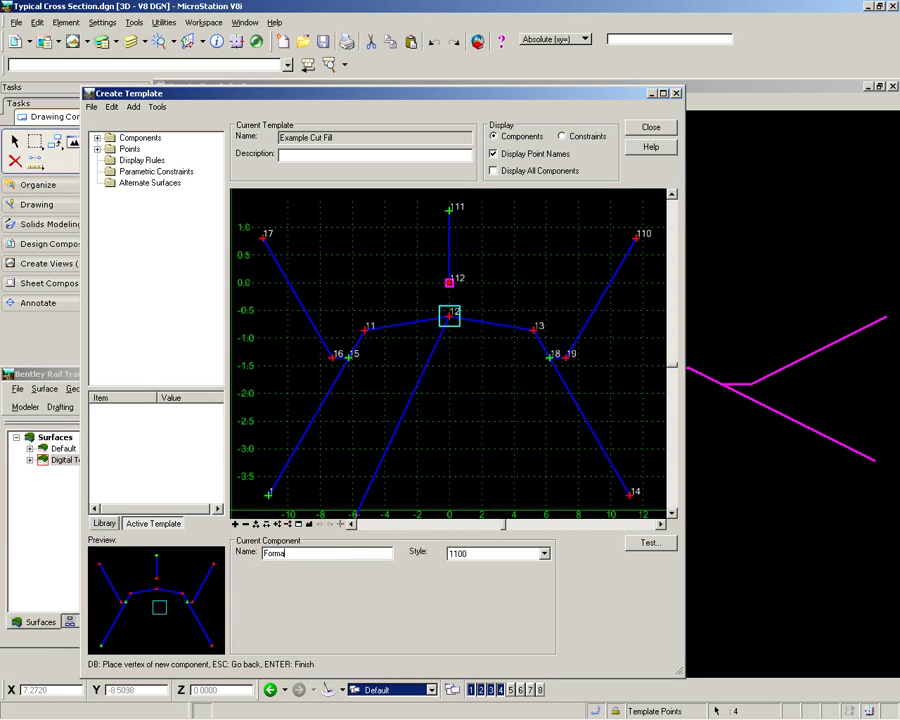
left_click(366, 332)
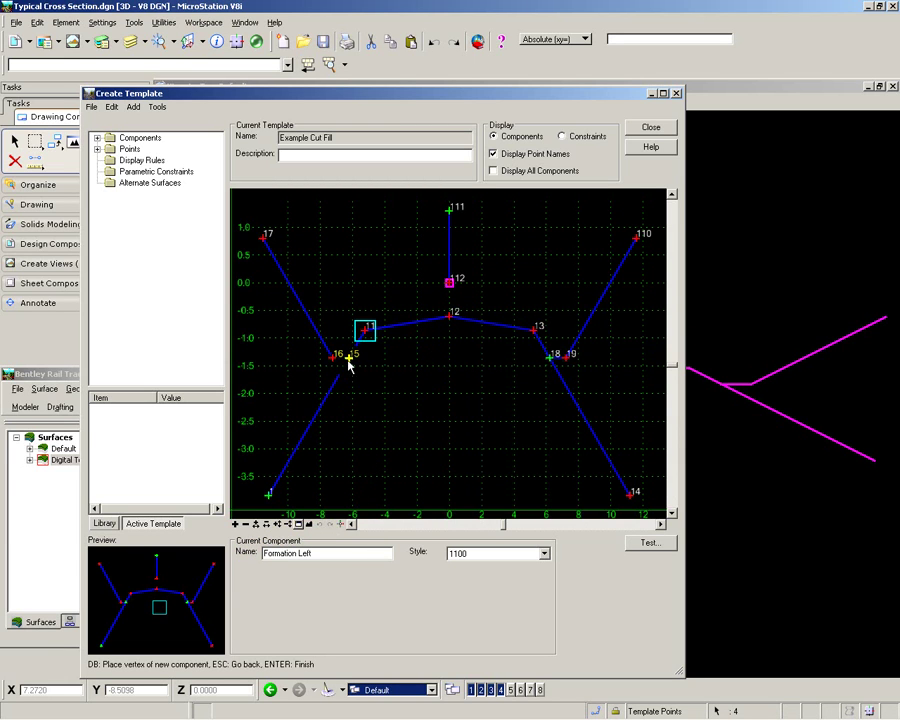
left_click(350, 362)
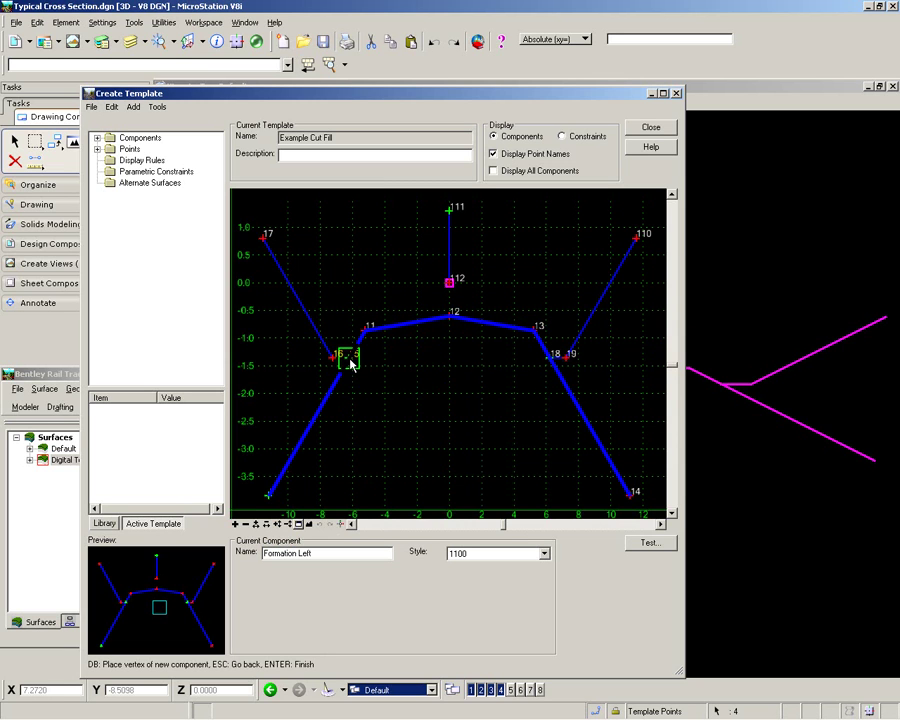
right_click(350, 362)
left_click(368, 363)
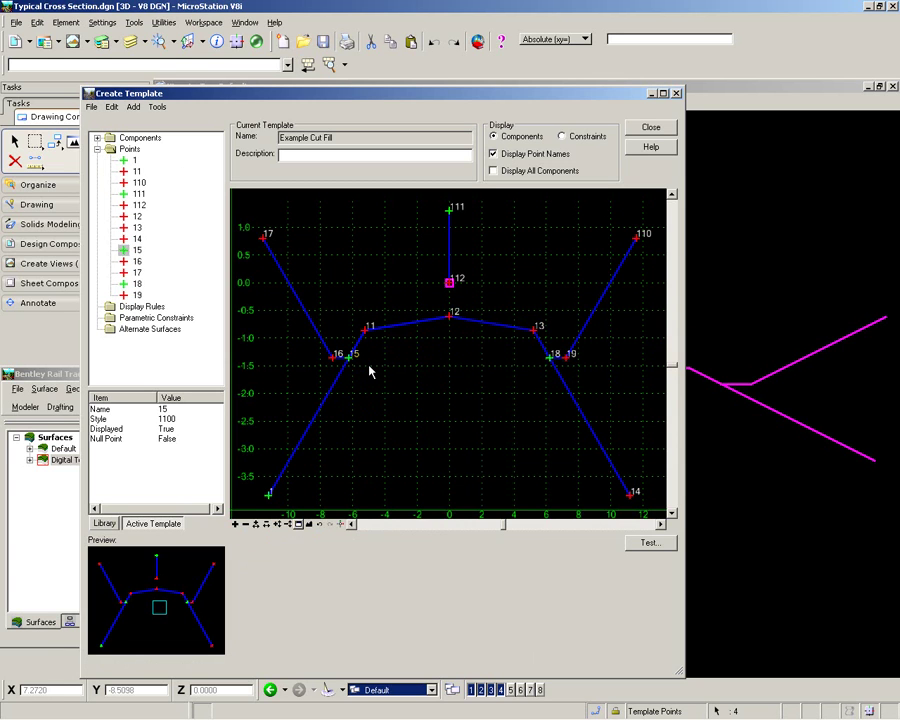
Start a second constrained component from point 12 for Formation Right and edit its name
right_click(450, 317)
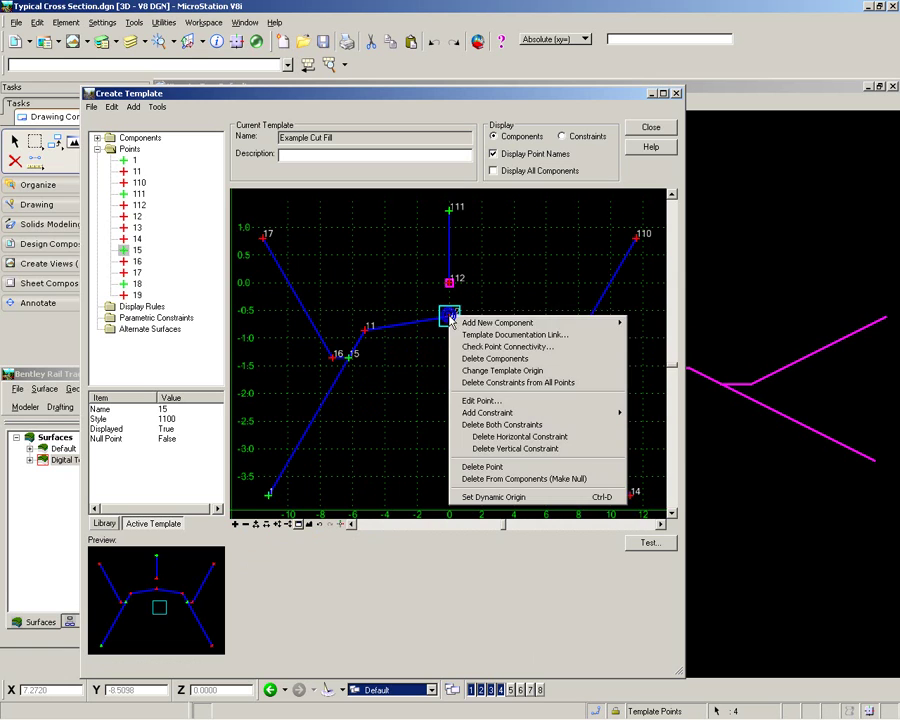
left_click(574, 322)
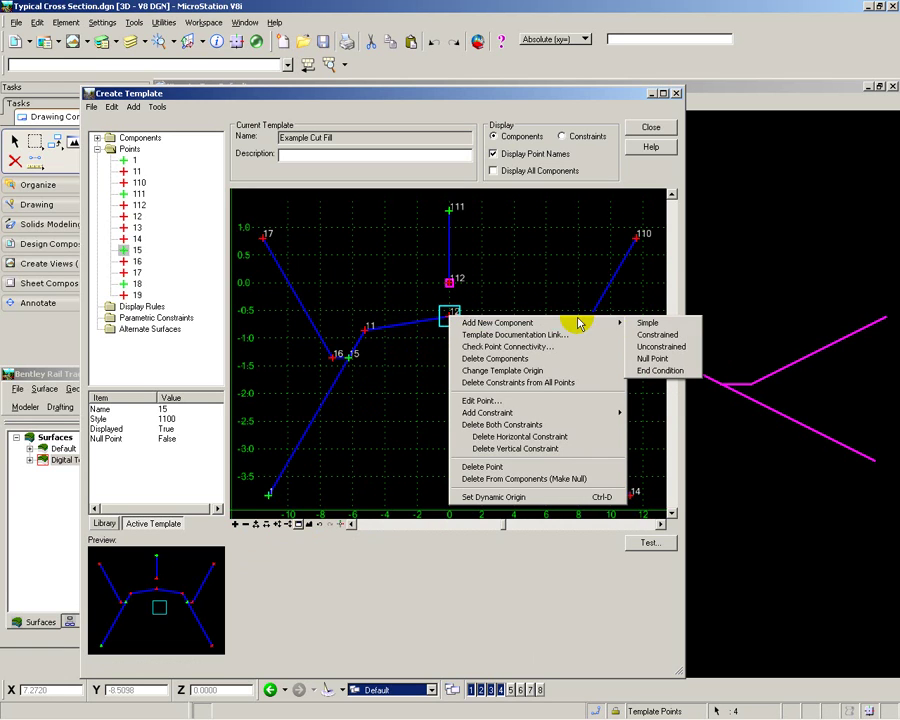
left_click(652, 336)
left_click(334, 555)
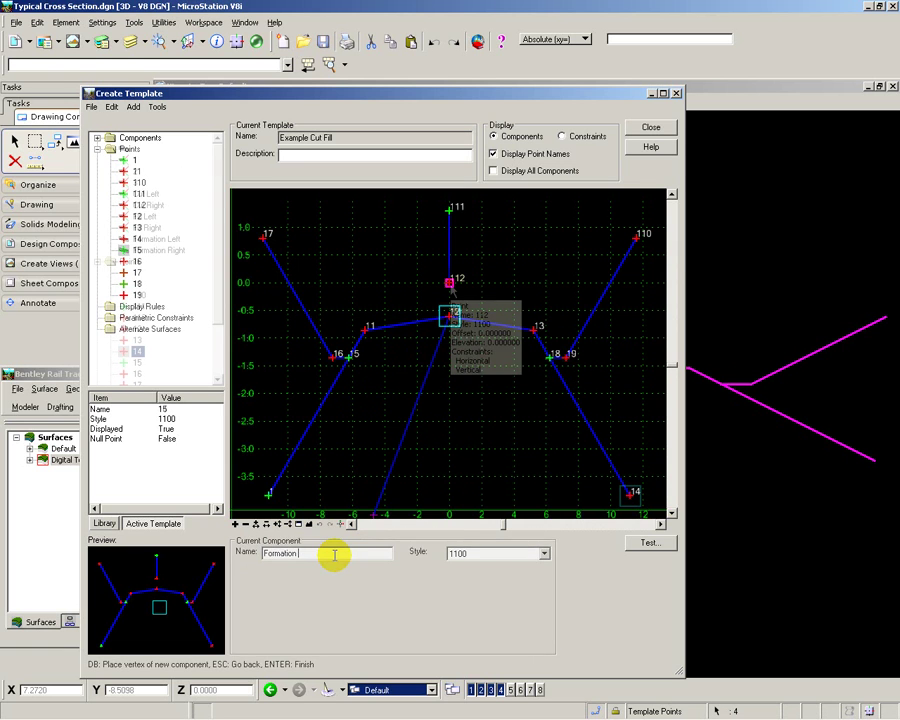
scroll(450, 288, "up", 2)
scroll(450, 289, "up", 2)
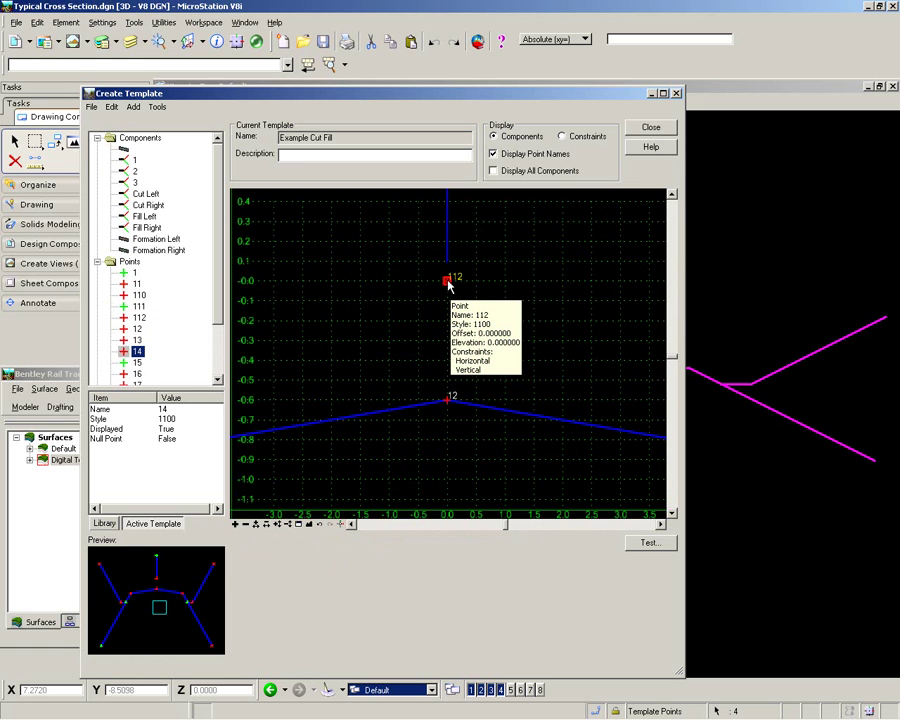
Place a null point from point 112 at offset 0, elevation 0 using Dynamic Settings
right_click(448, 283)
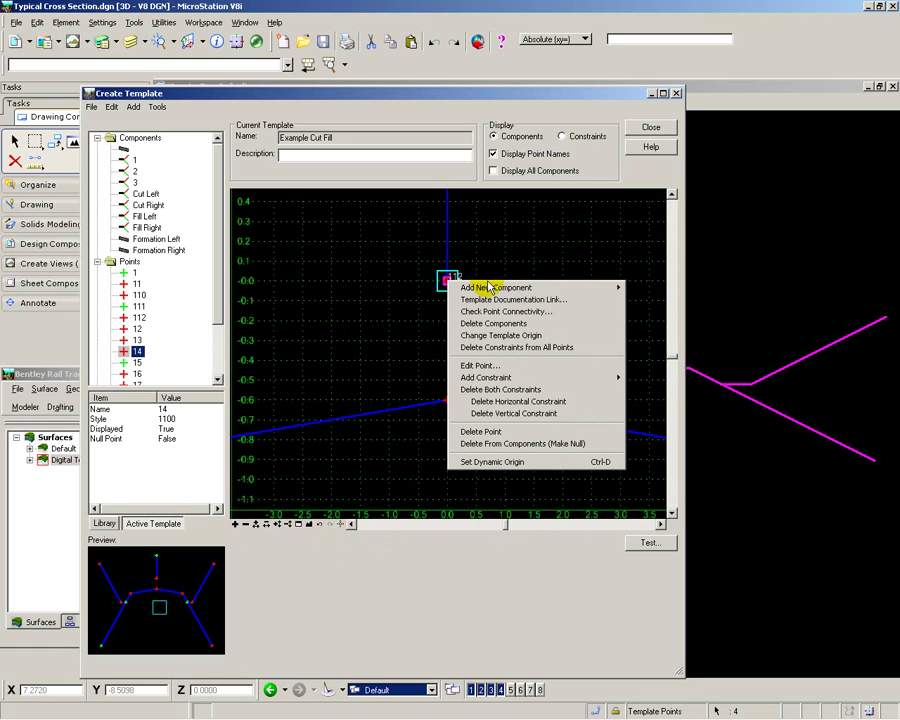
mouse_move(538, 289)
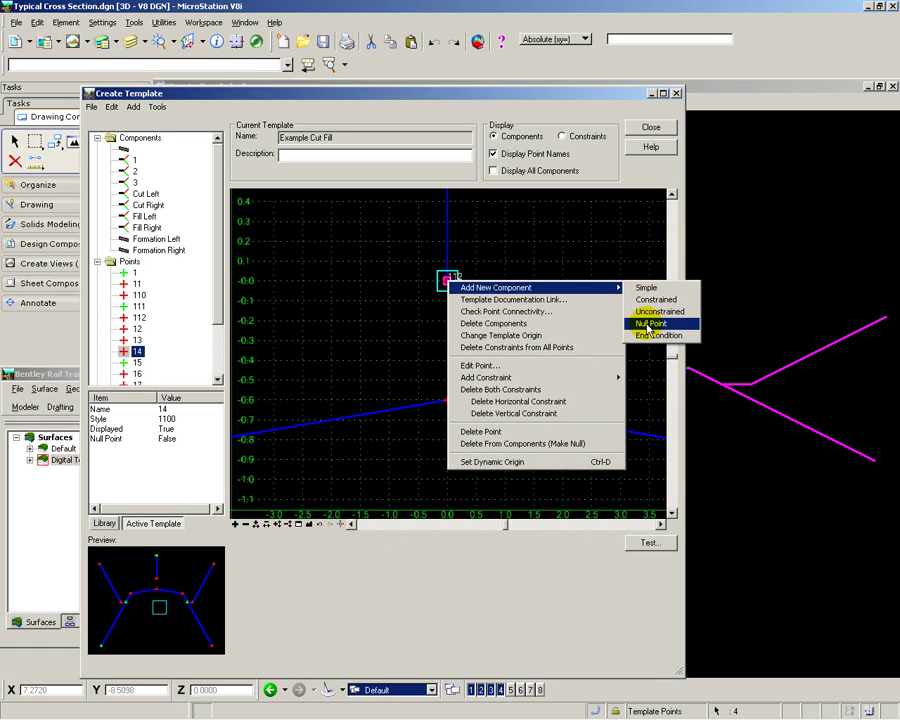
left_click(658, 323)
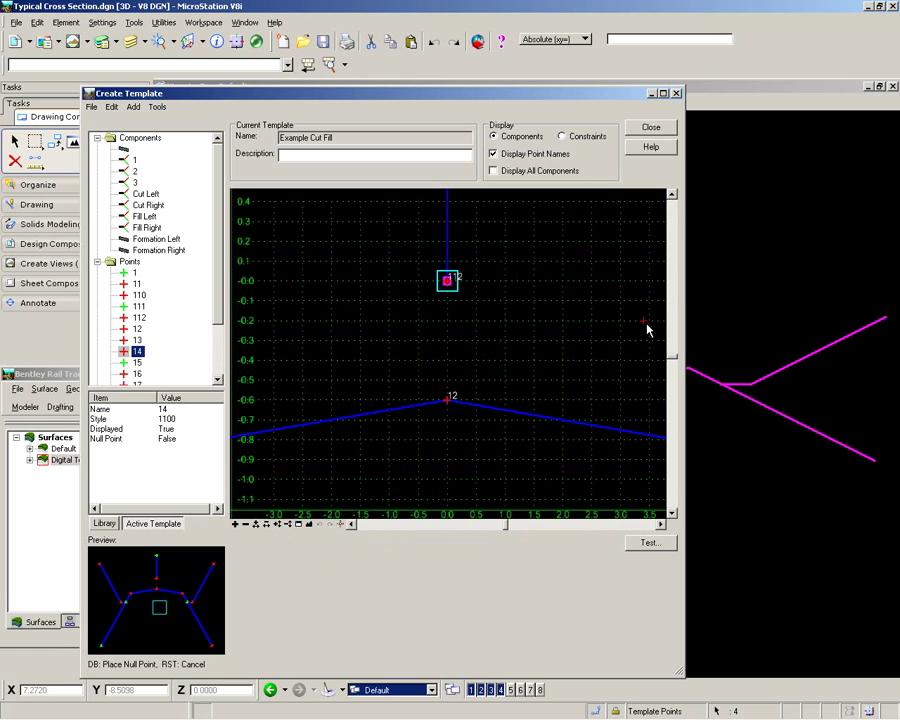
scroll(450, 285, "up", 2)
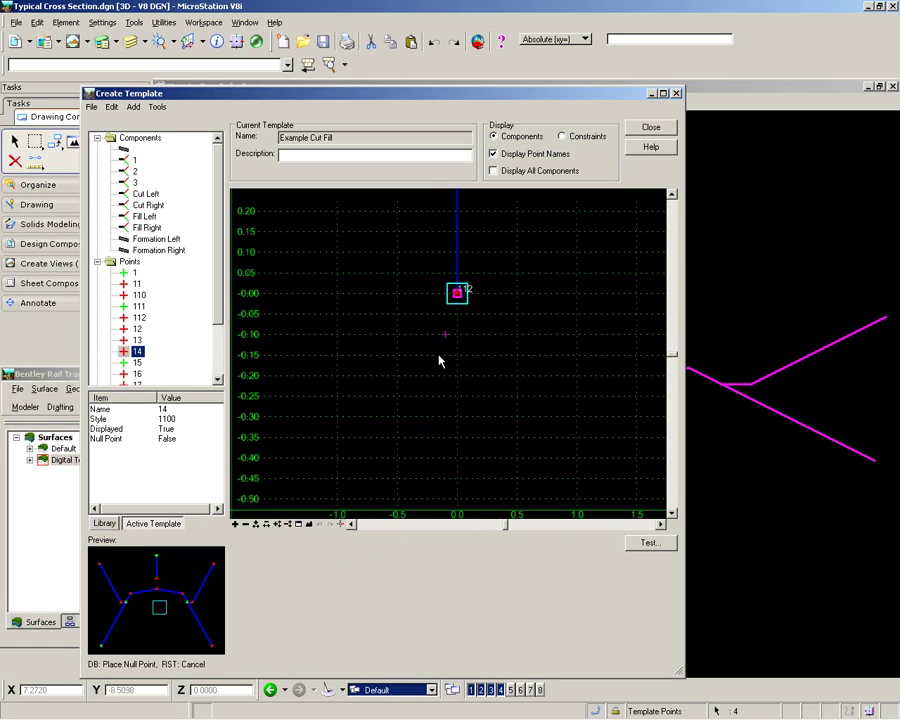
left_click(339, 524)
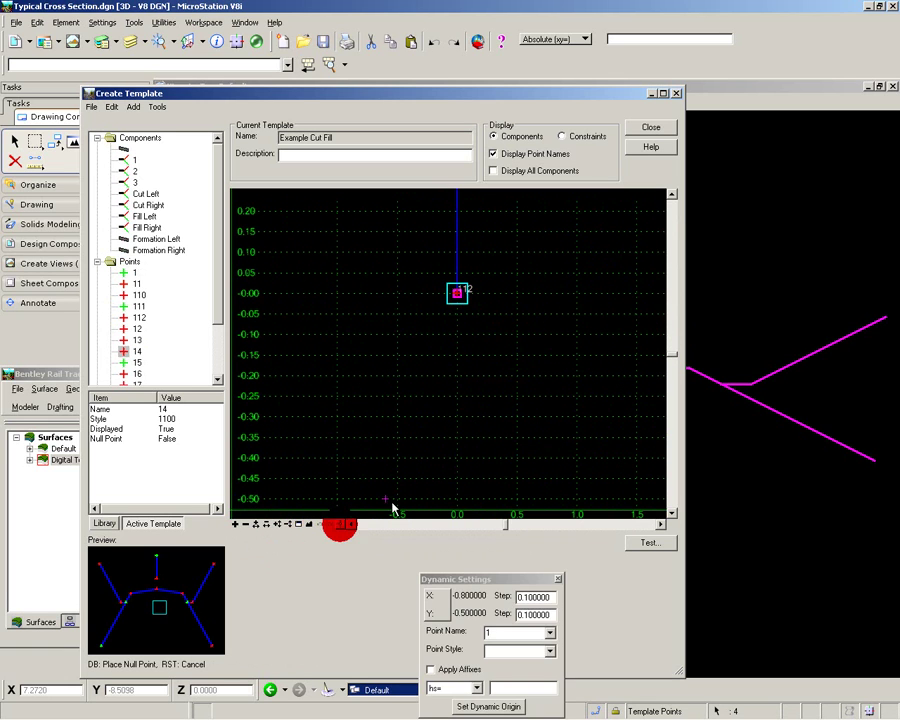
left_click(458, 294)
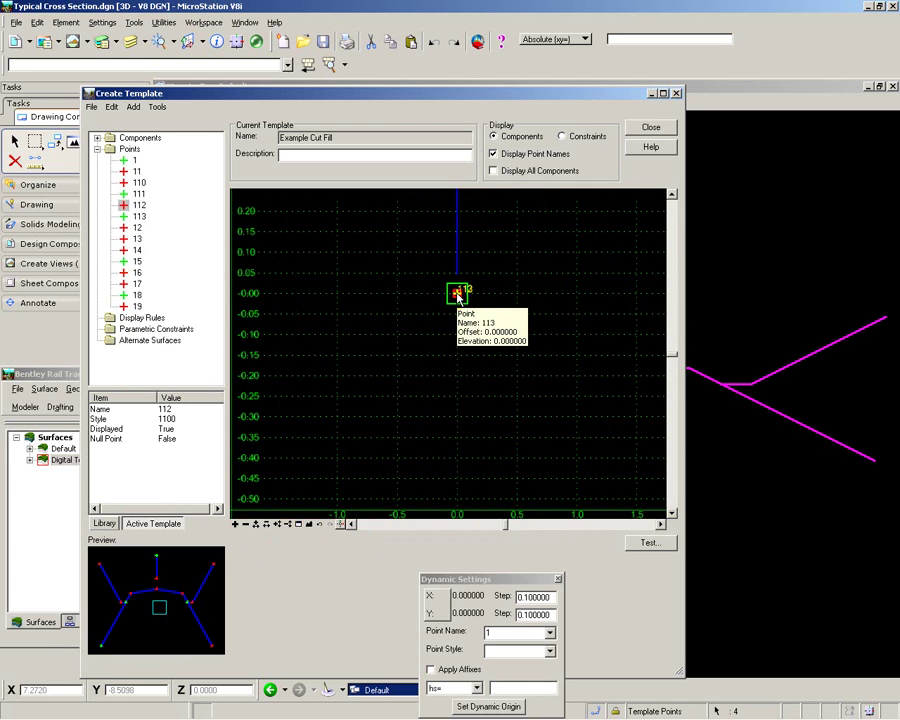
Rename the new point 113 to Centre Line
right_click(137, 215)
left_click(162, 243)
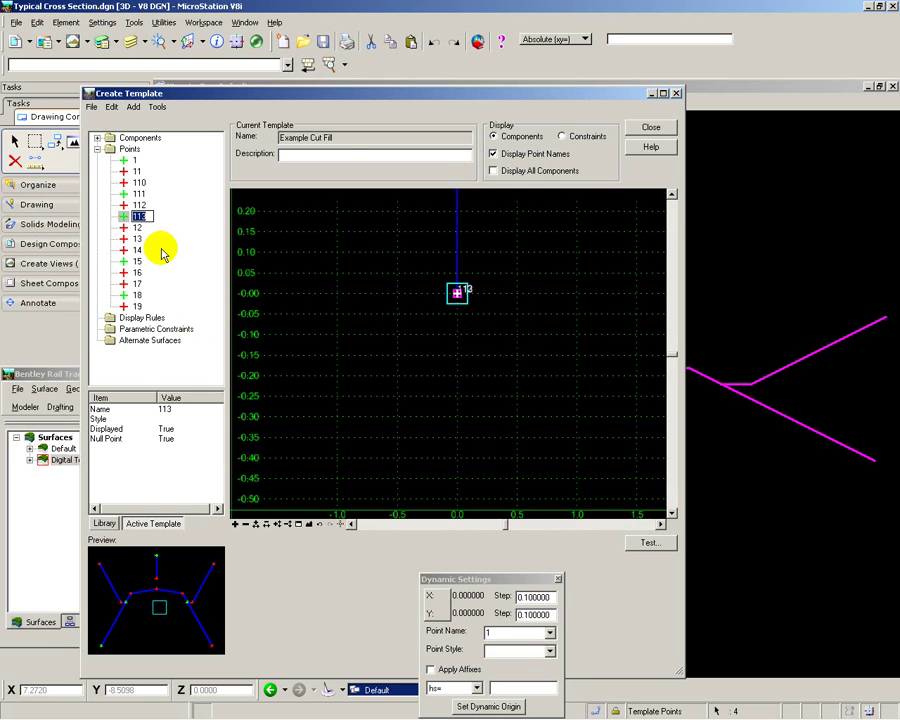
type("0entre Line")
left_click(167, 247)
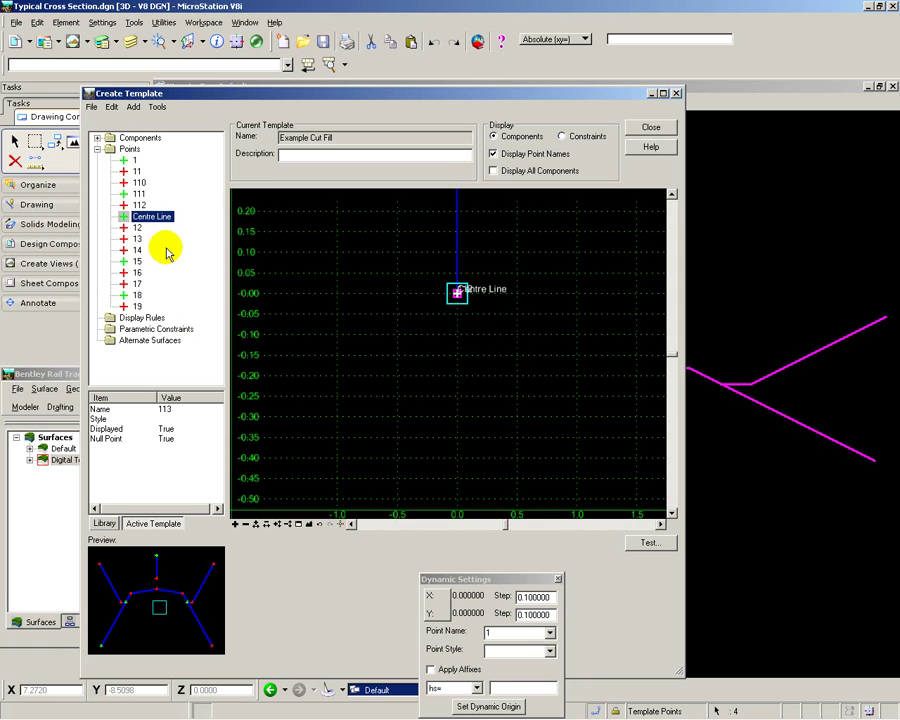
scroll(436, 306, "down", 8)
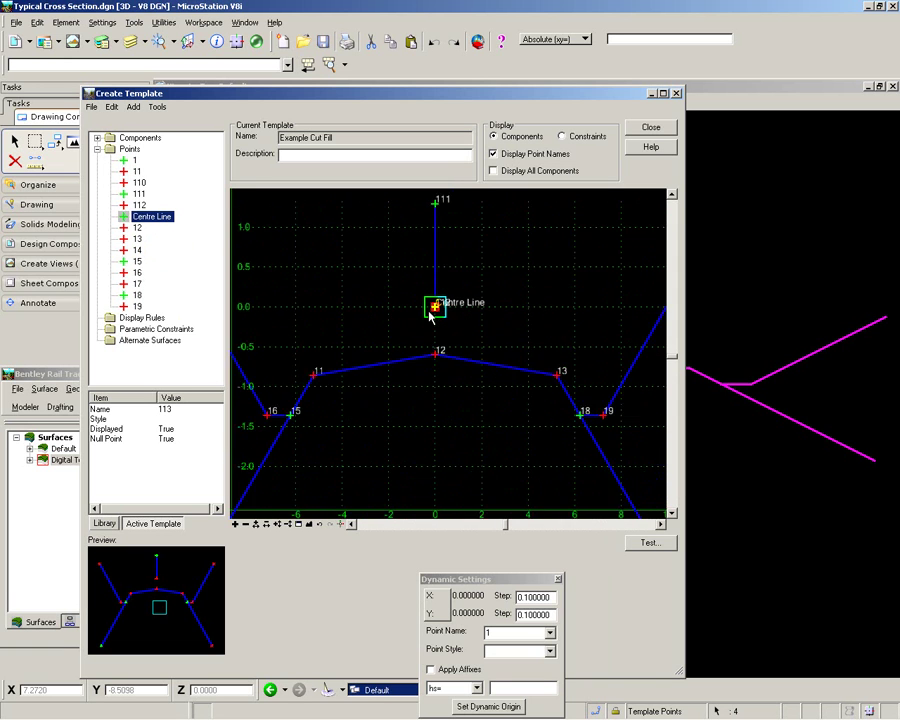
scroll(432, 314, "down", 2)
scroll(432, 314, "up", 1)
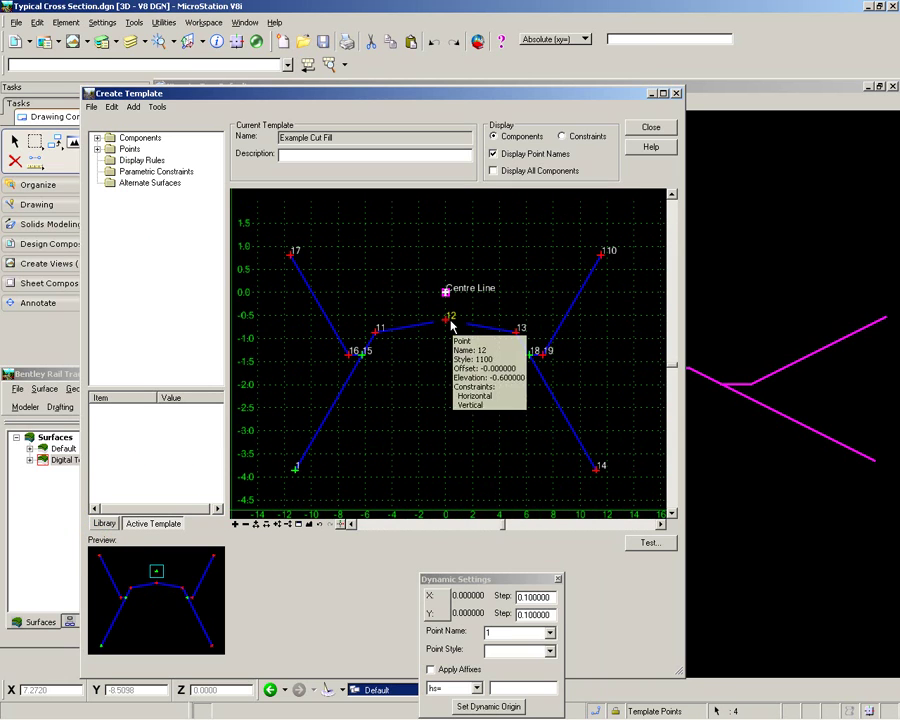
Show the template's constraints and open point 12's properties for editing
left_click(563, 138)
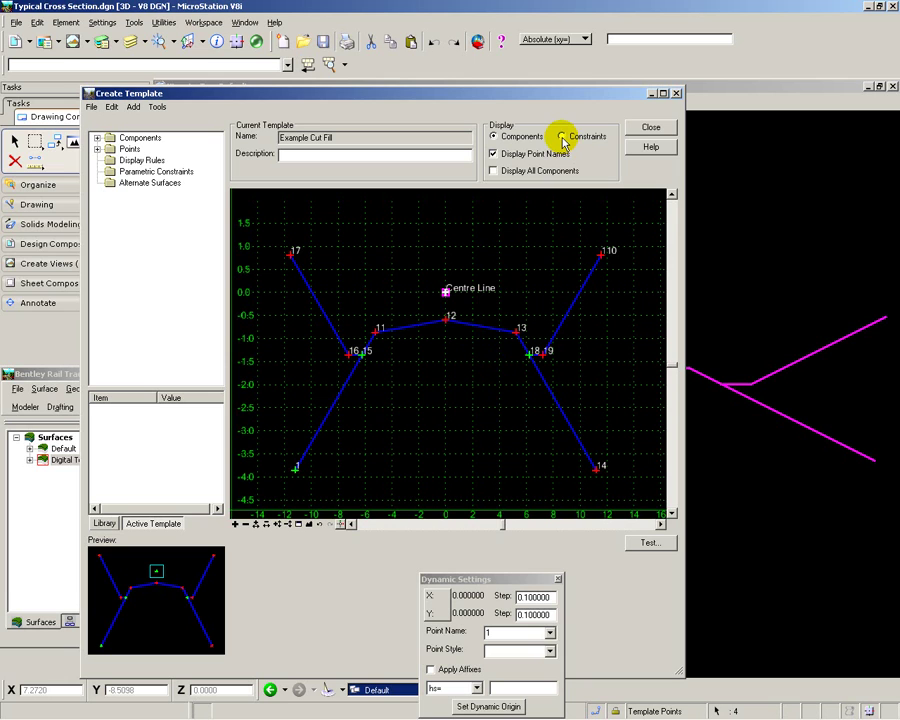
left_click(563, 138)
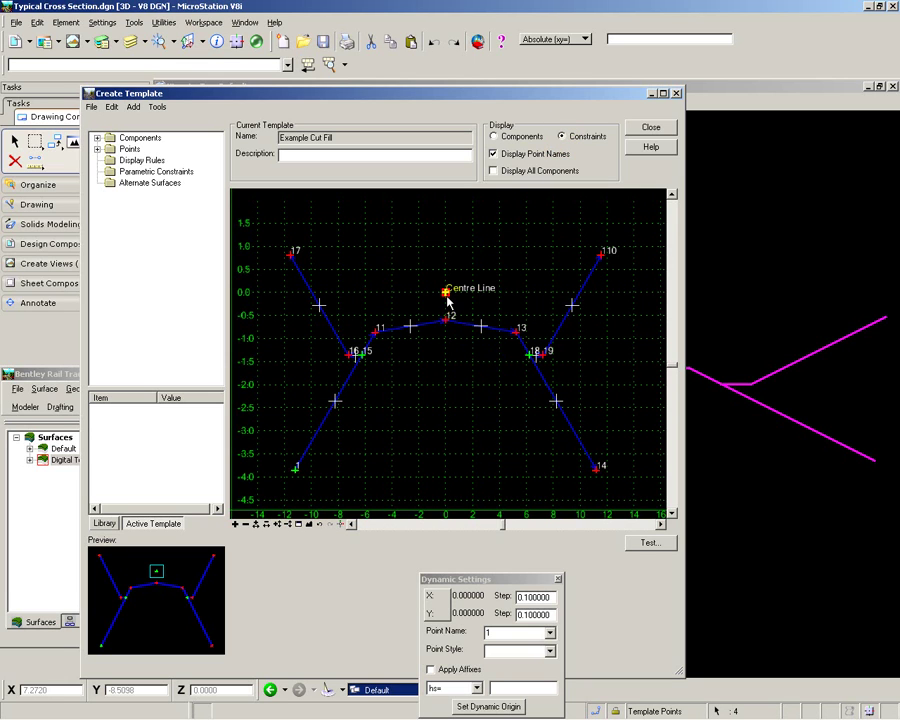
mouse_move(447, 295)
mouse_move(449, 321)
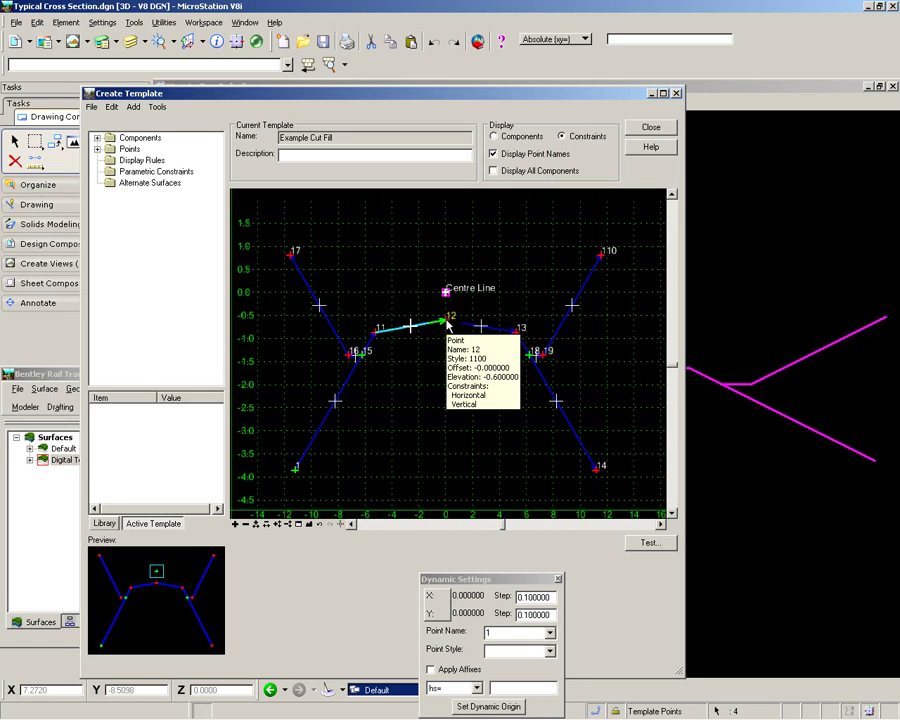
right_click(449, 319)
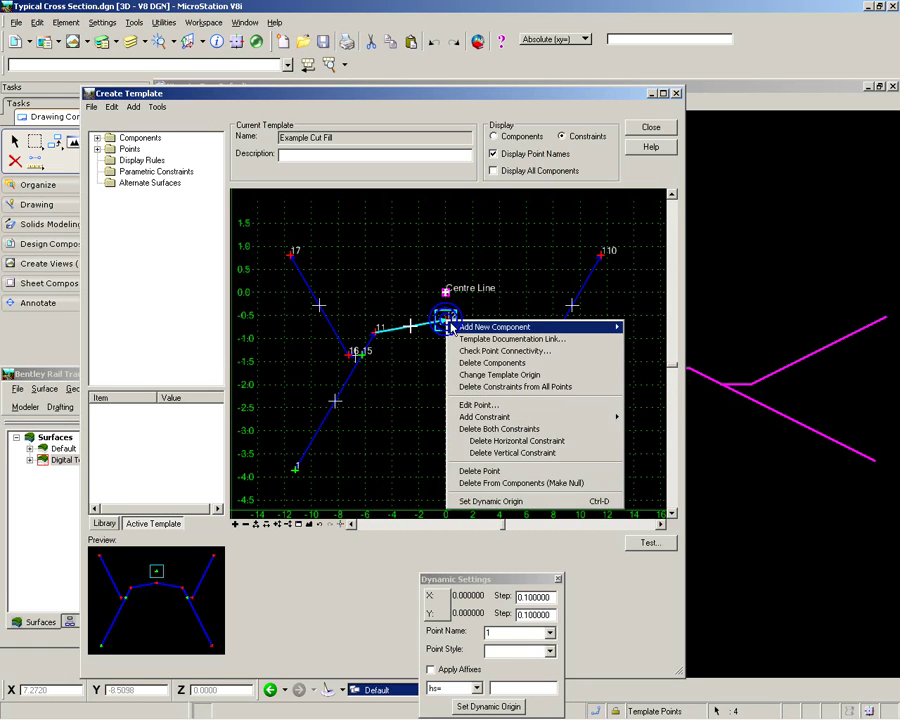
left_click(444, 319)
double_click(449, 320)
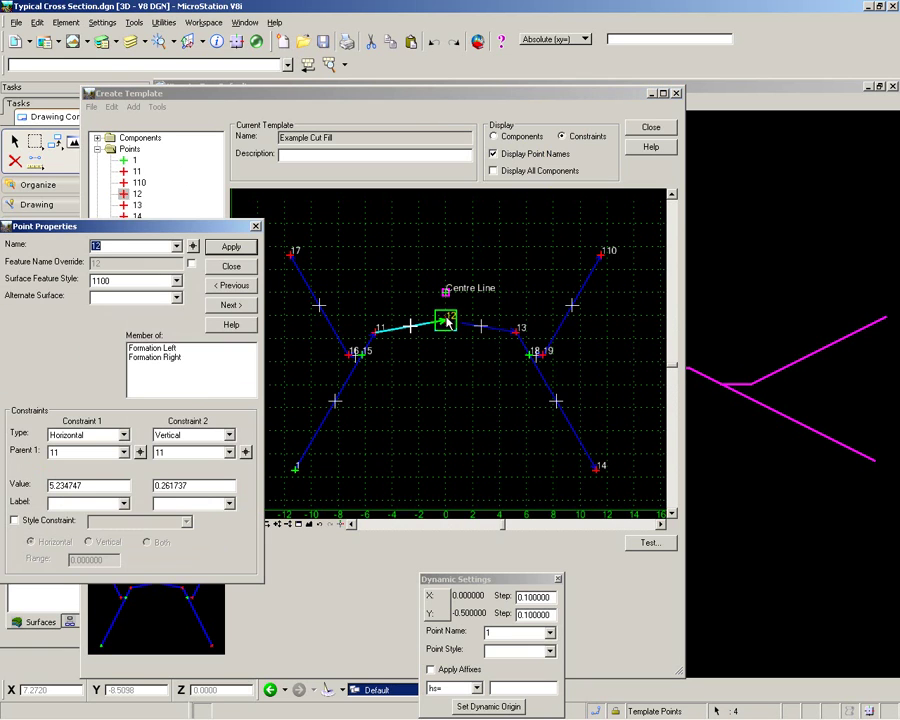
left_click_drag(105, 228, 155, 230)
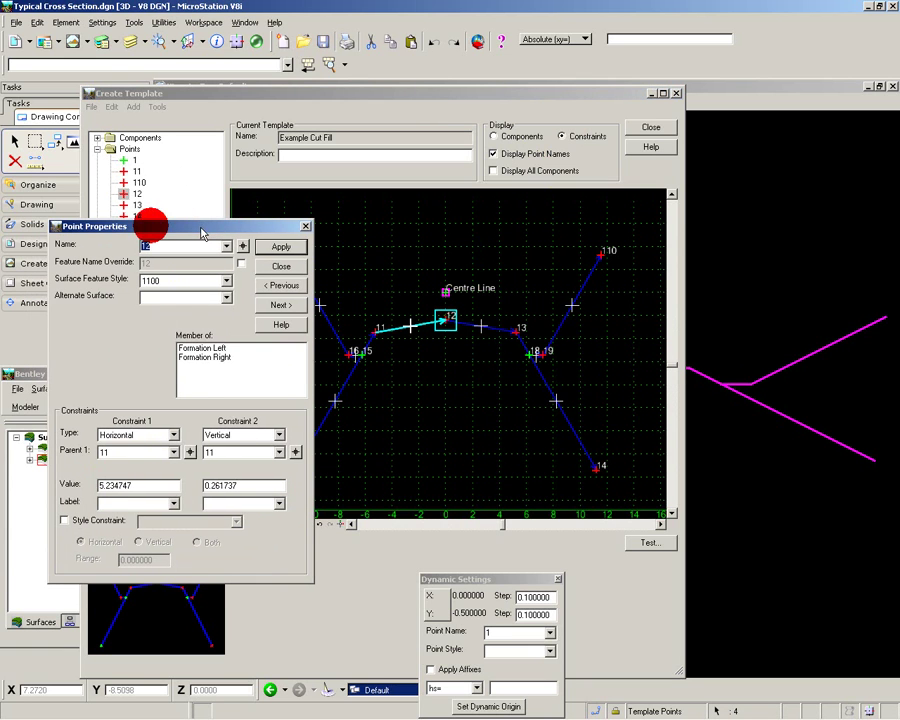
Set point 12's horizontal and vertical parents to Centre Line (offsets 0 and -0.6) and apply
left_click(173, 452)
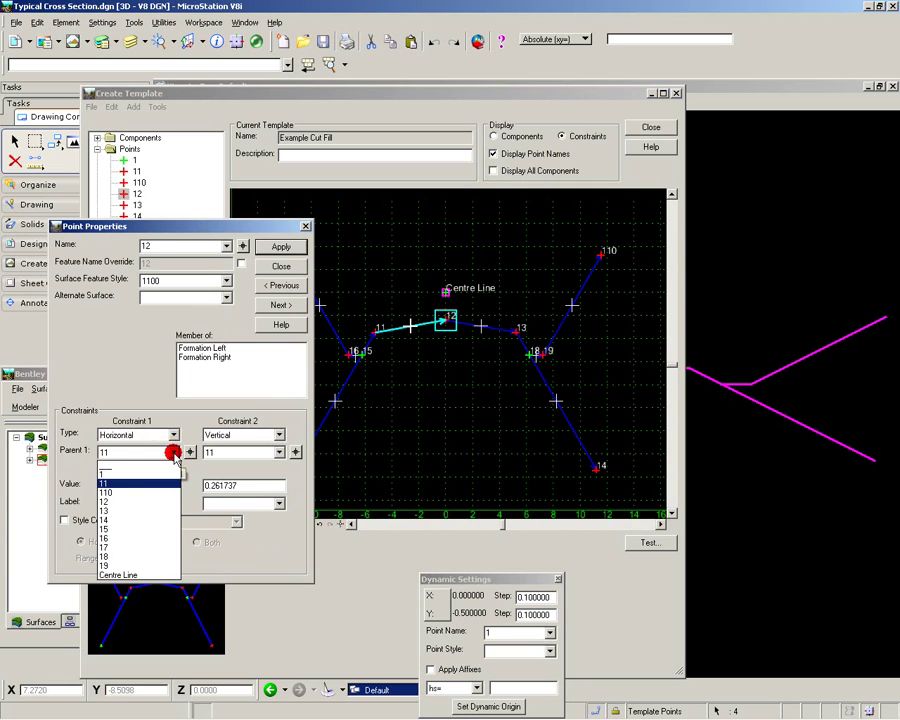
left_click(119, 575)
left_click(277, 453)
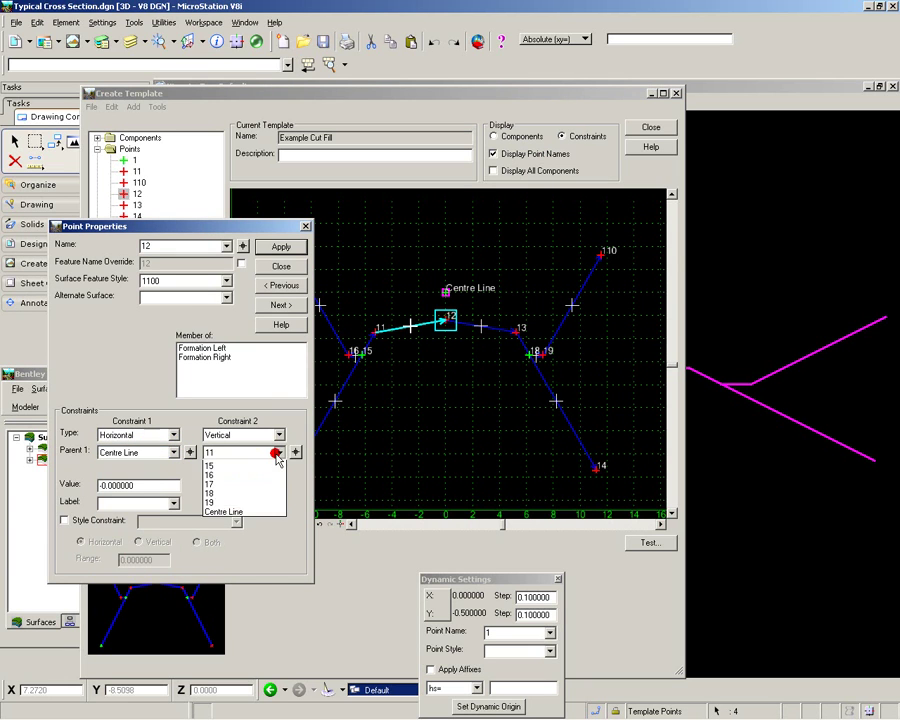
left_click(227, 574)
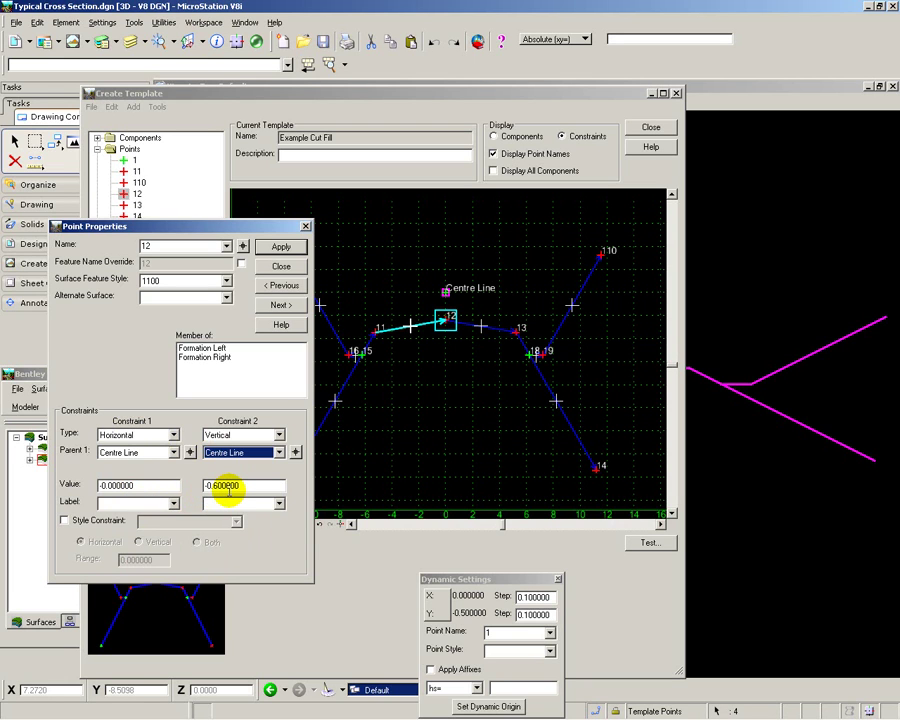
left_click(272, 248)
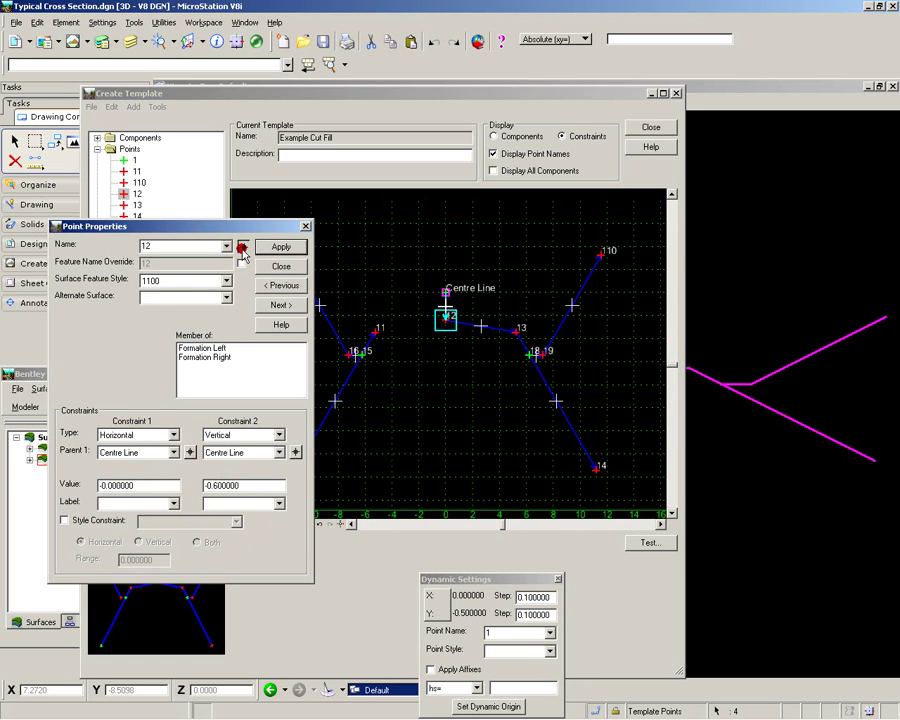
Reparent both of point 11's constraints to point 12, apply, and close the point editor
left_click(241, 247)
left_click(377, 334)
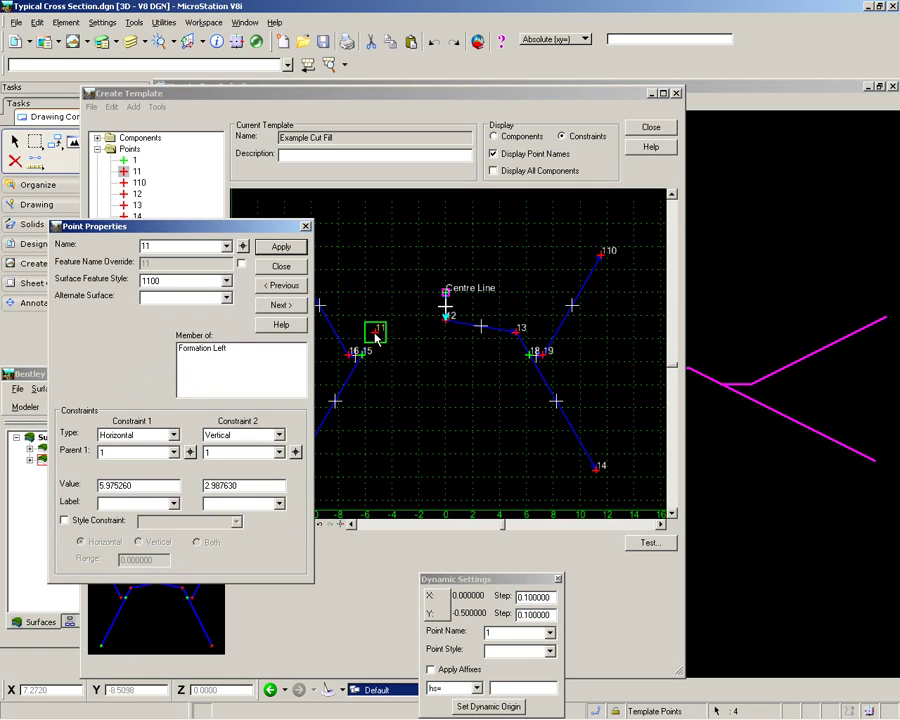
left_click(174, 453)
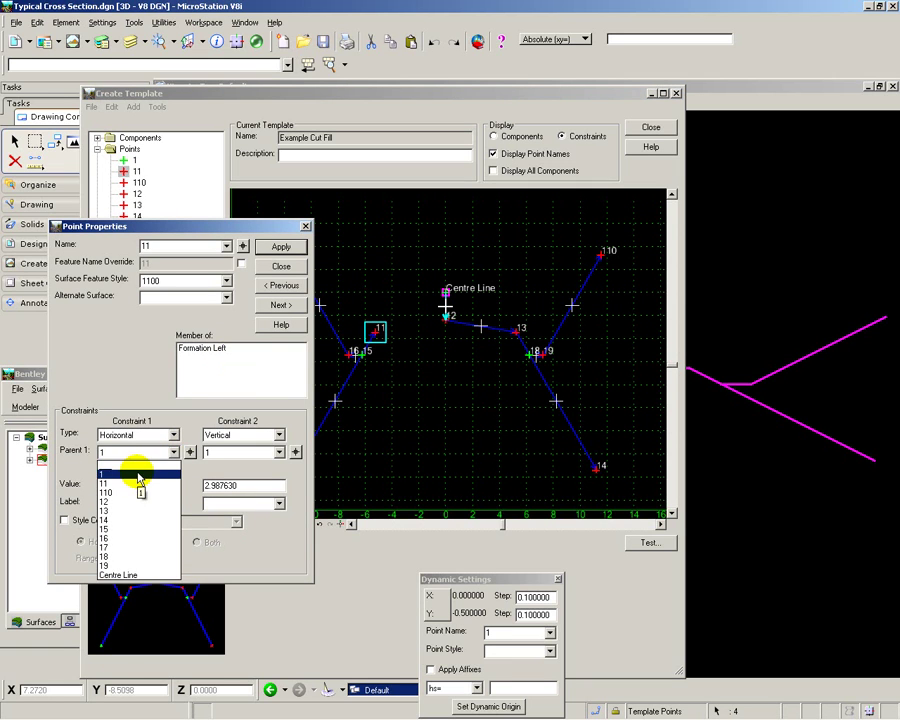
left_click(119, 503)
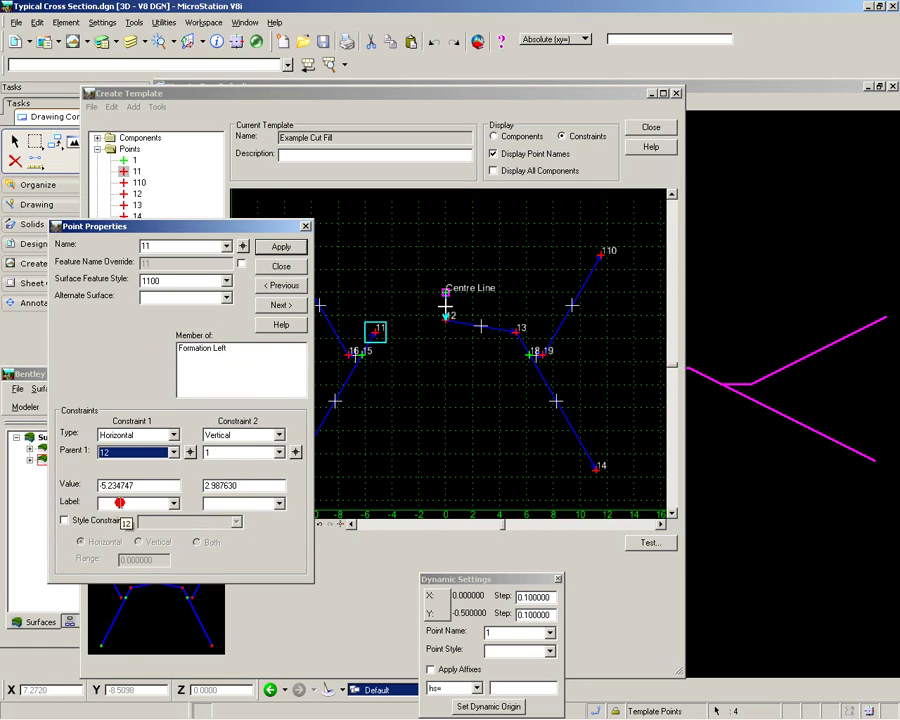
left_click(279, 452)
left_click(216, 501)
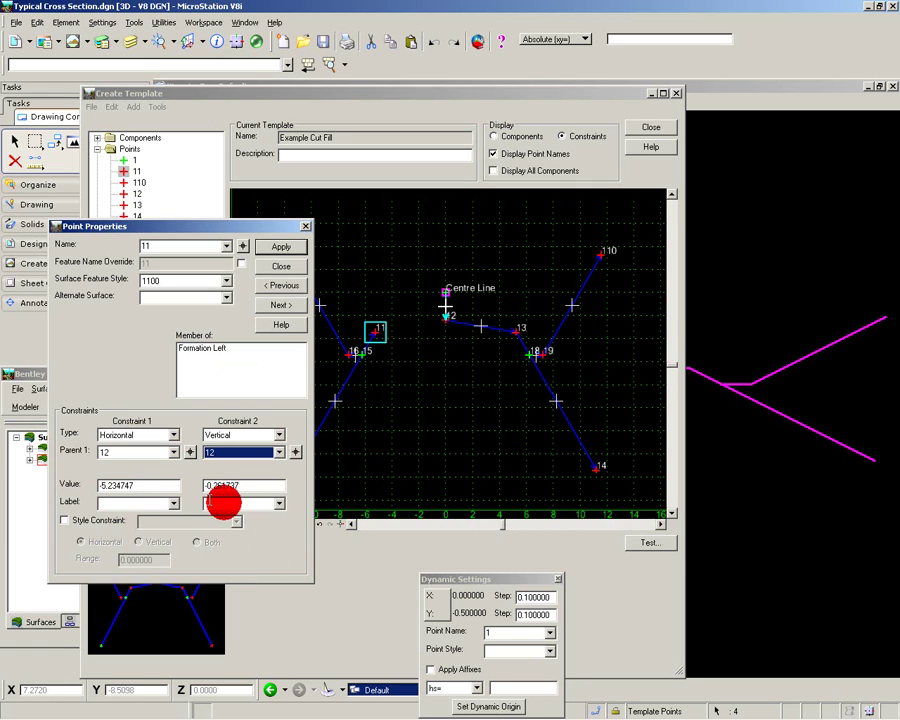
left_click(276, 248)
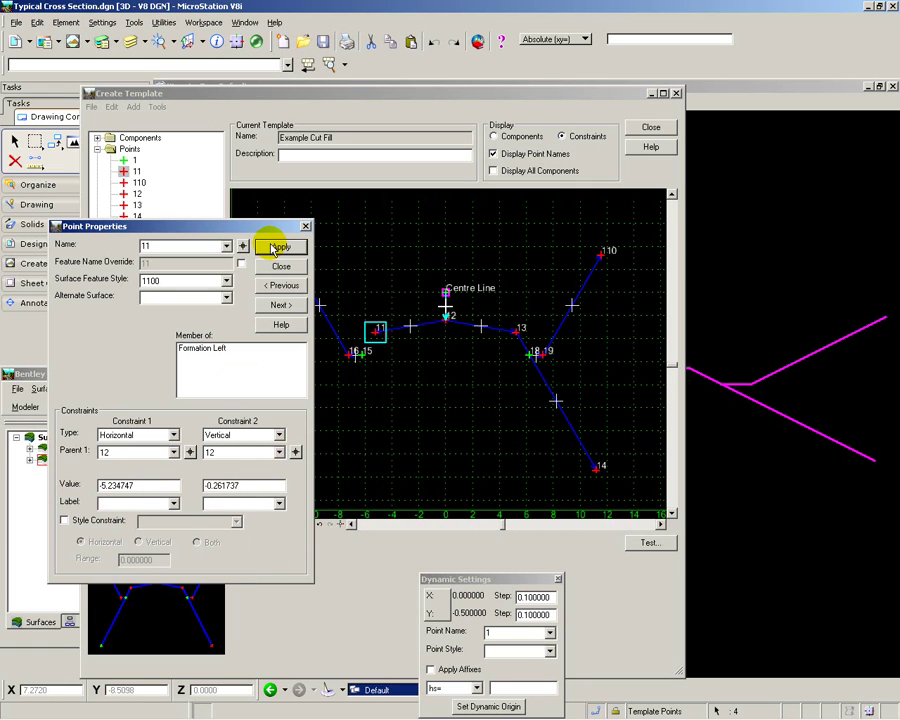
left_click_drag(263, 227, 227, 229)
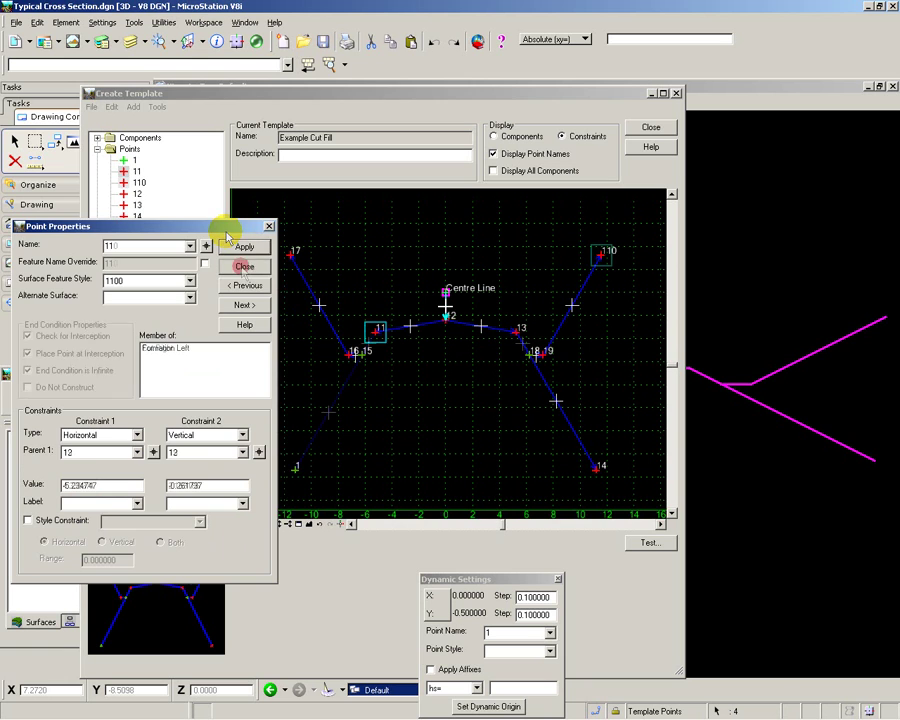
left_click(243, 266)
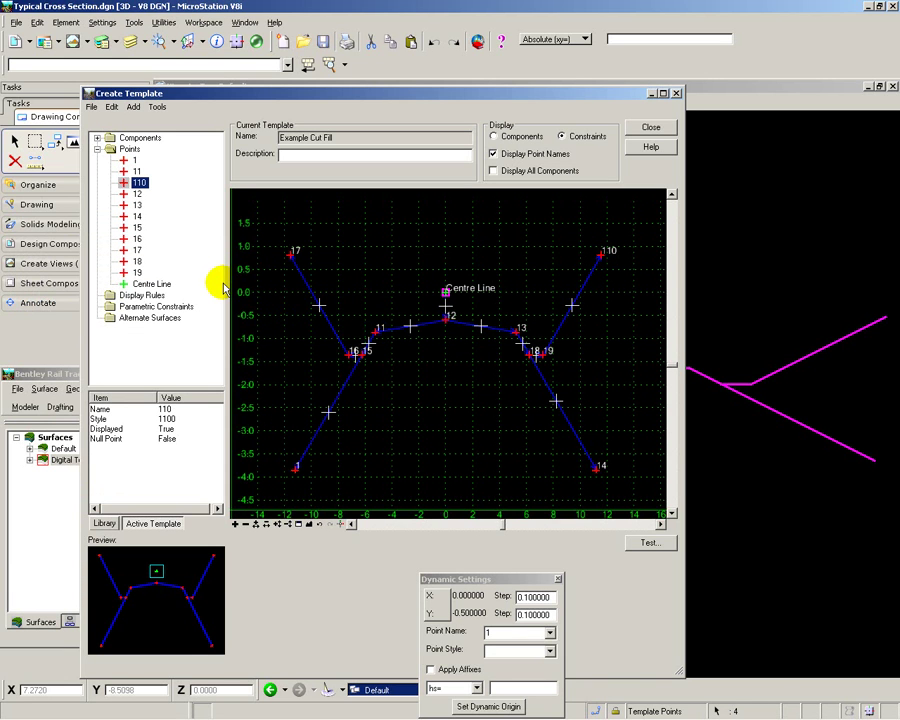
Draw Example Cut Fill against the end-condition test surface, then save the library to DefaultTemplates.itl
left_click(648, 543)
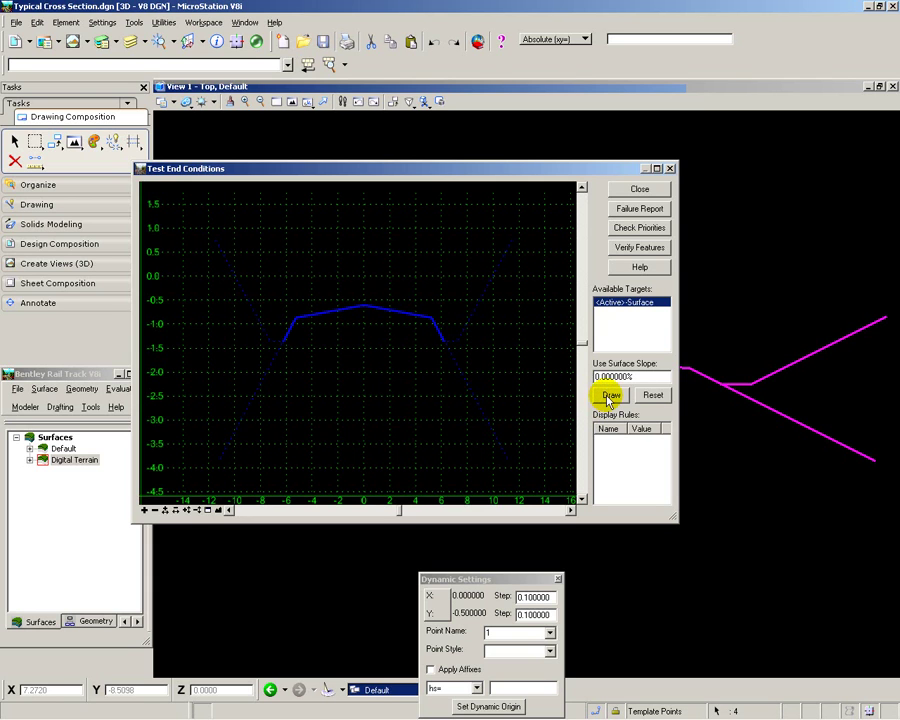
left_click(609, 396)
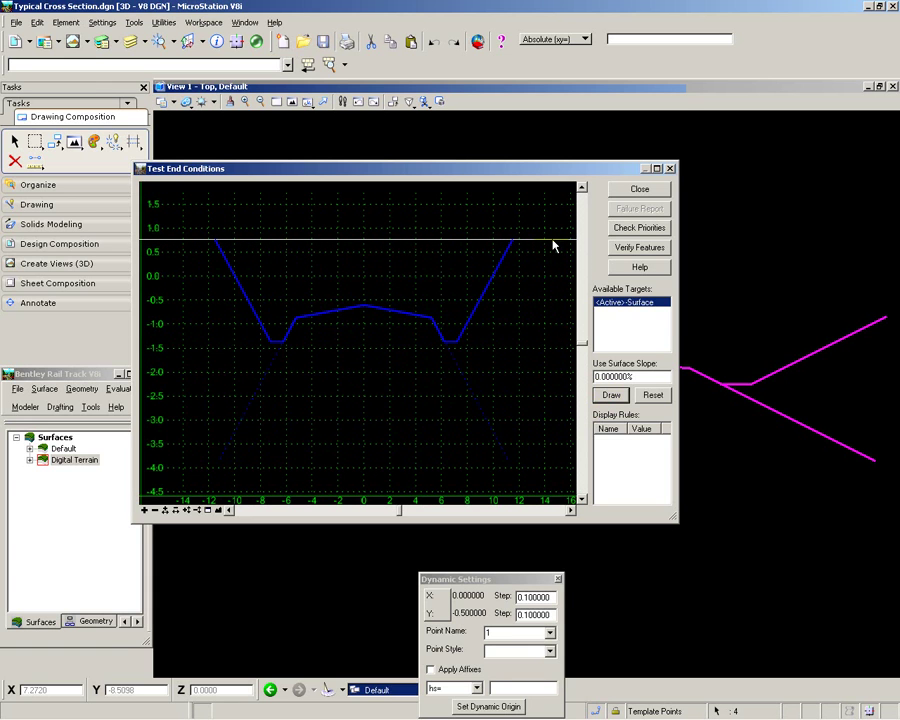
left_click(640, 189)
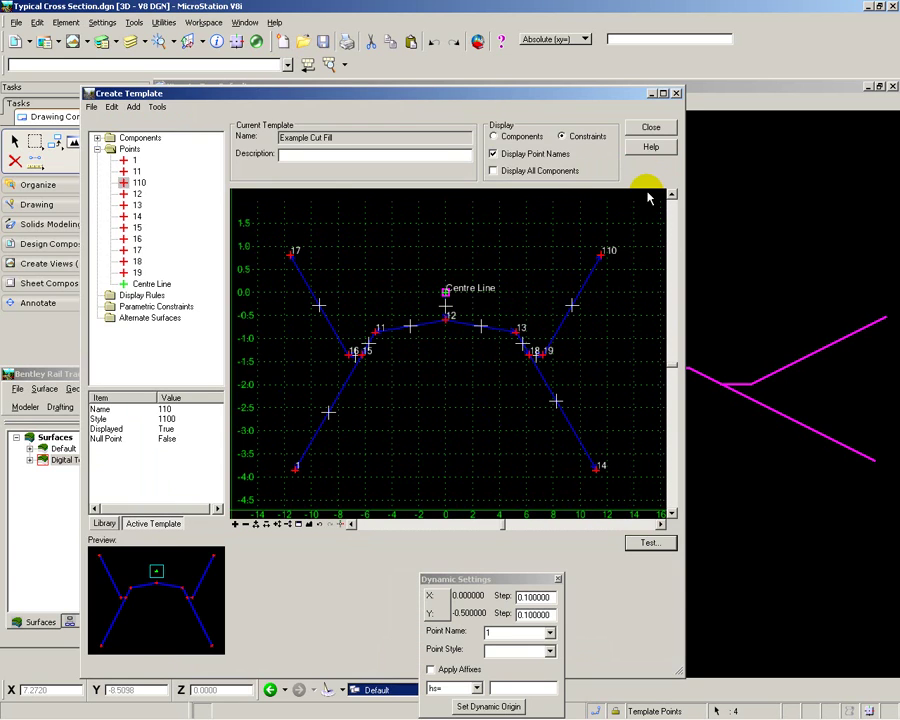
left_click(92, 107)
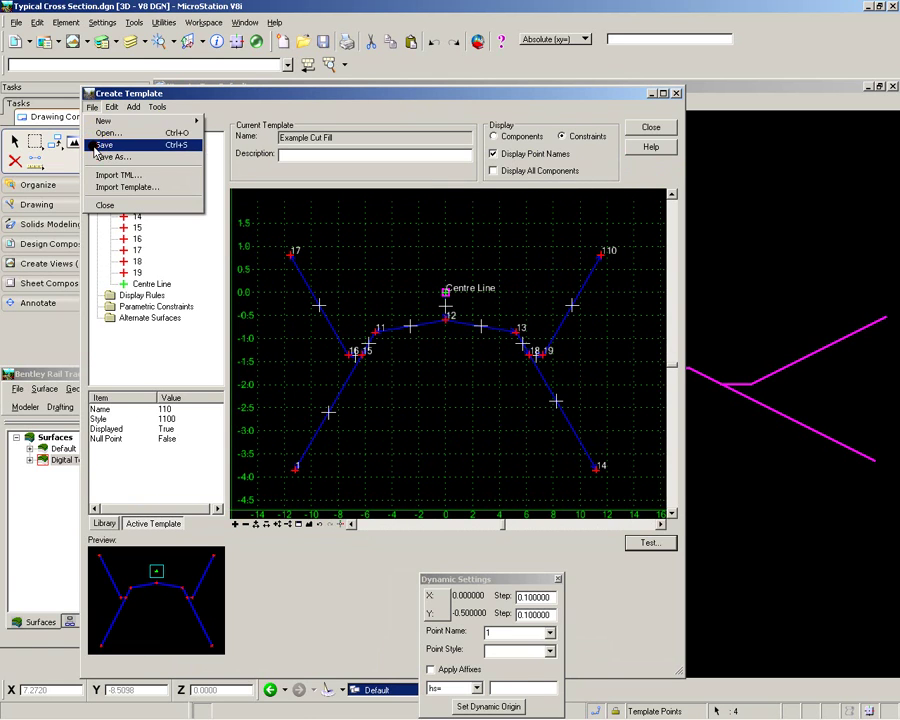
left_click(100, 88)
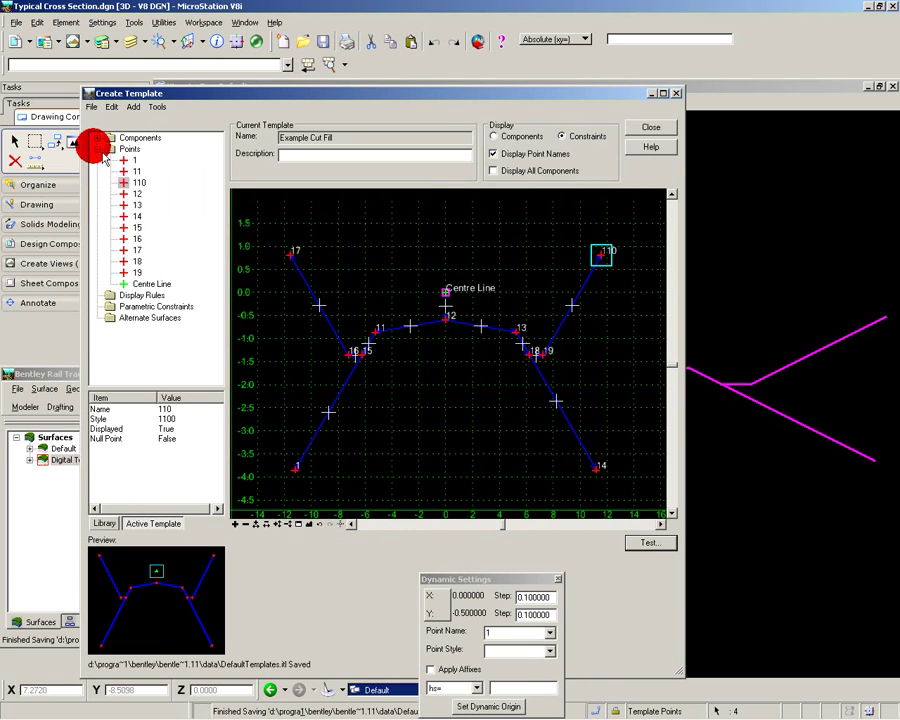
Close the template editor and preview the Cut Fill, Tunnel and Viaduct library templates in turn
left_click(652, 128)
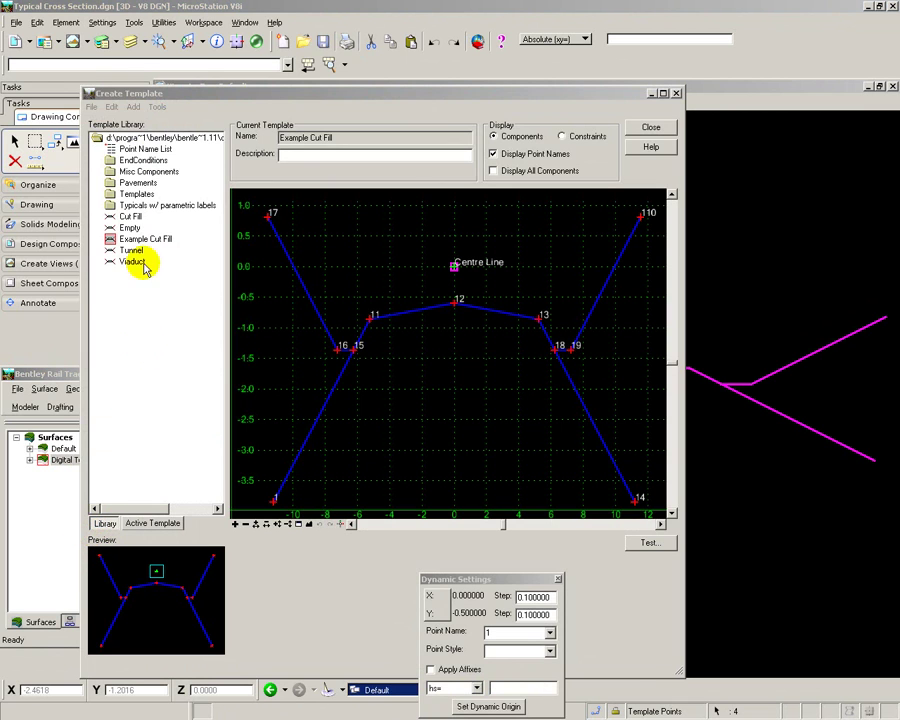
left_click(126, 217)
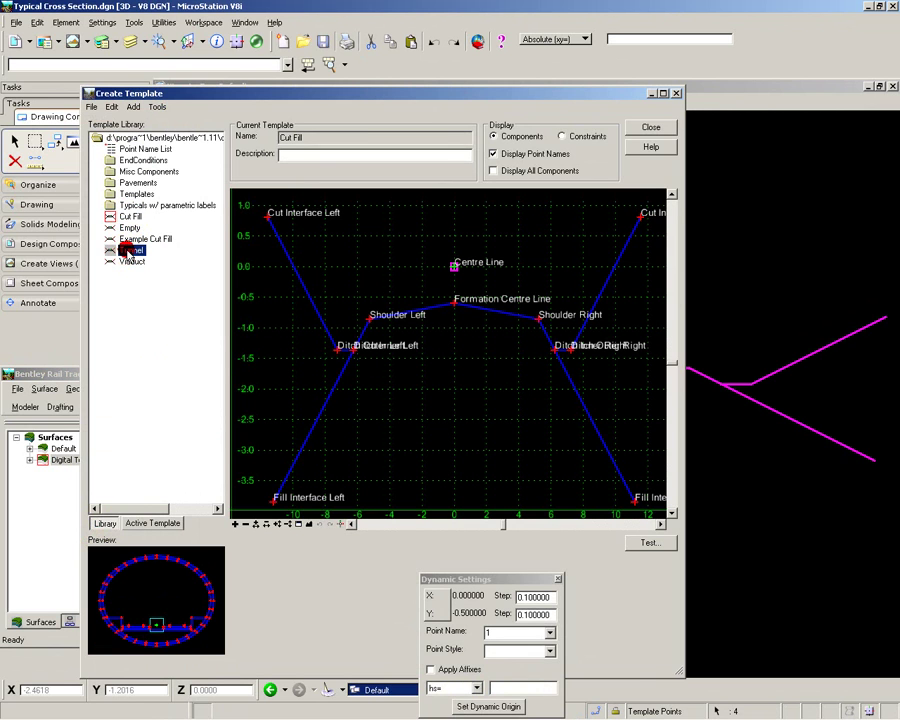
left_click(130, 251)
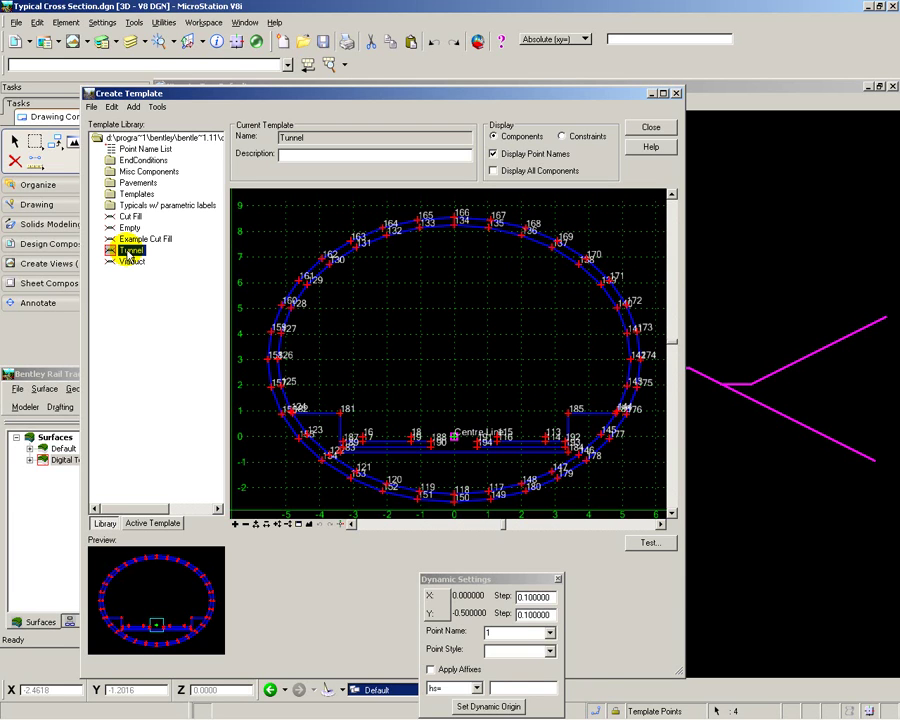
left_click(130, 262)
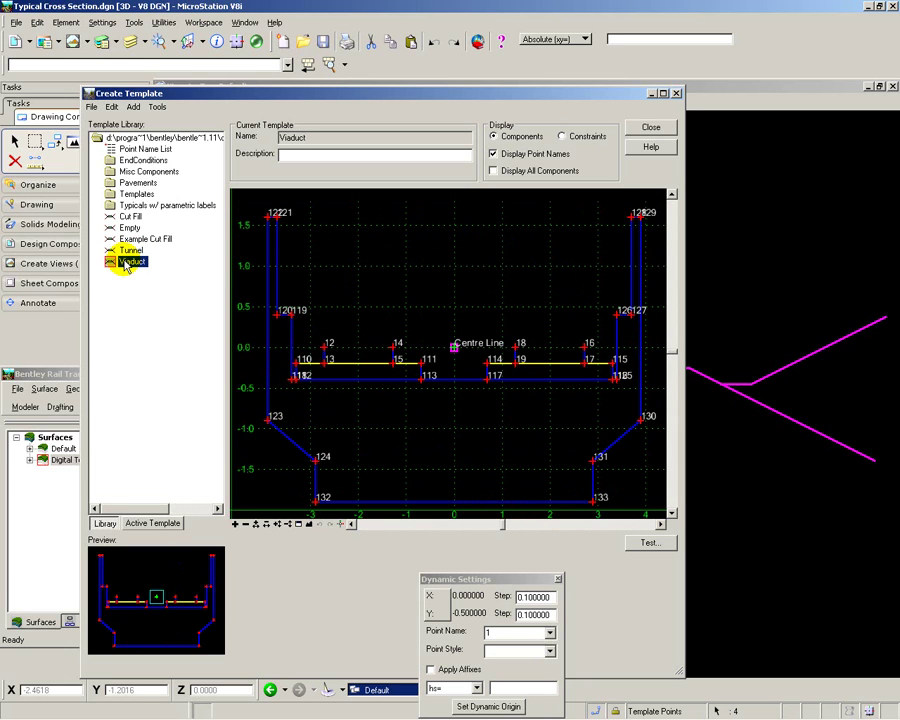